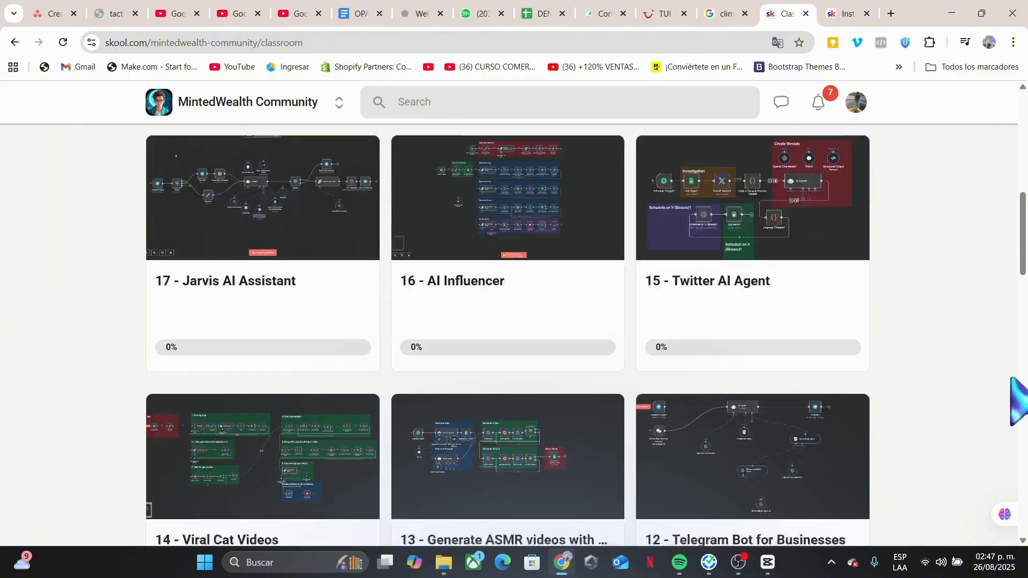
Browse the MintedWealth Community classroom and its community feed posts.
scroll(34, 230, "up", 12)
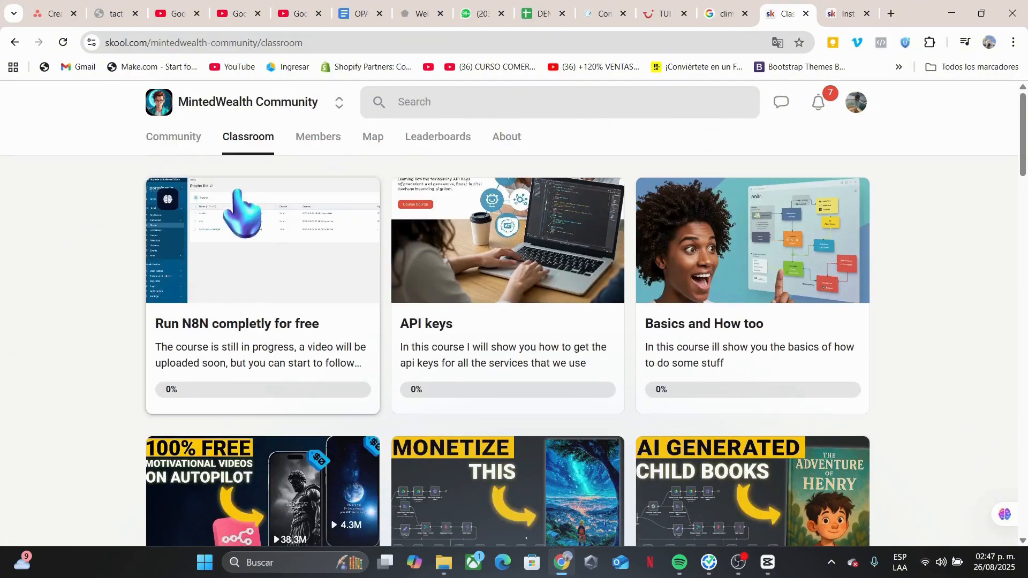
left_click(170, 138)
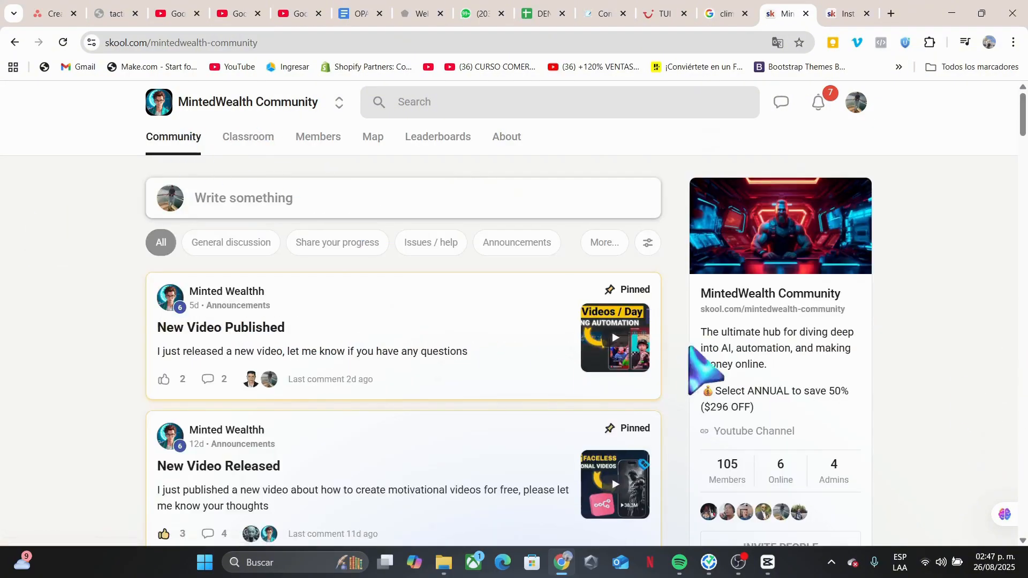
scroll(819, 337, "down", 7)
scroll(829, 337, "down", 12)
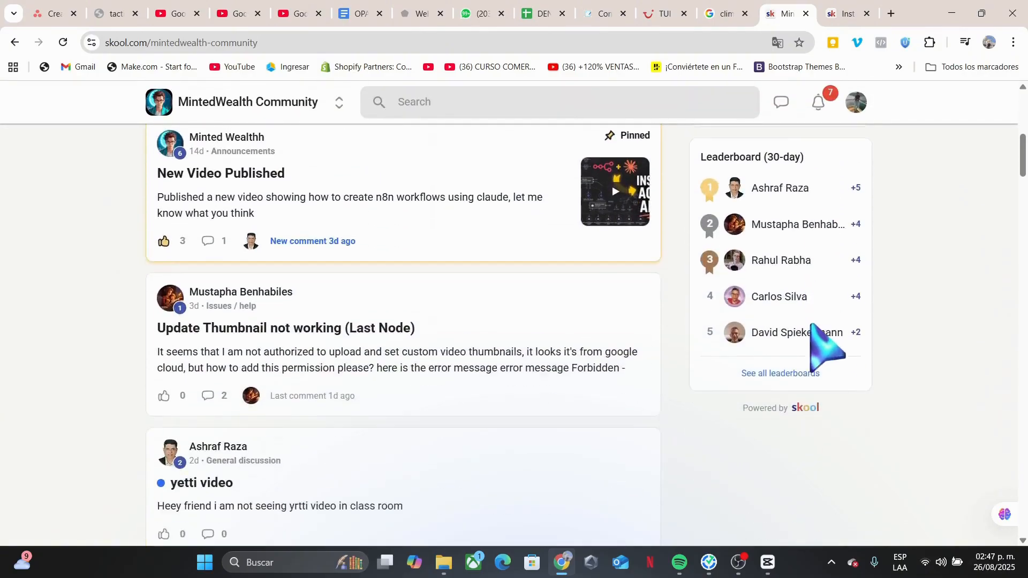
scroll(836, 343, "down", 3)
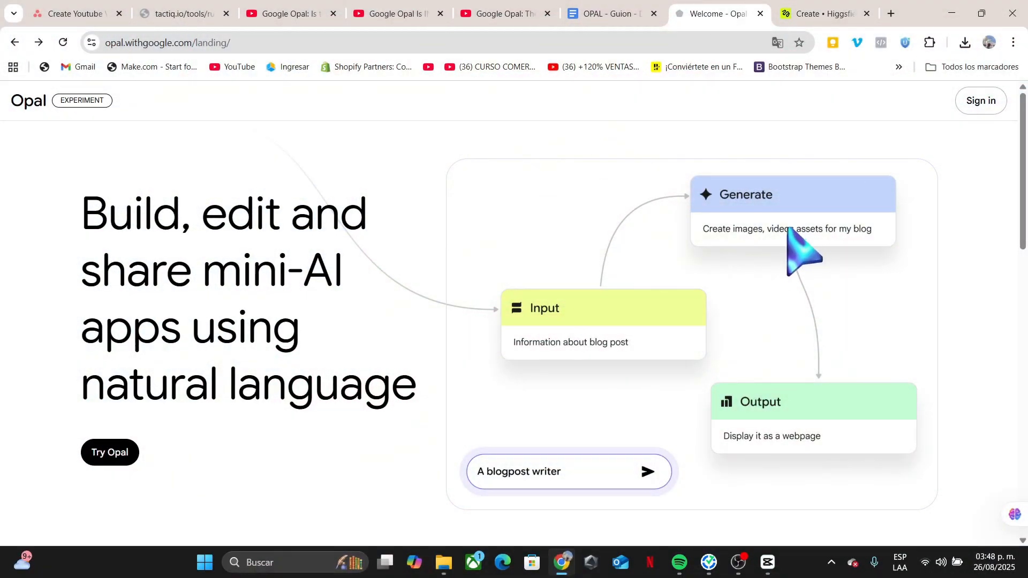
Check the Urban VPN extension and its Chrome Web Store page, then return to the Opal landing tab.
left_click(904, 42)
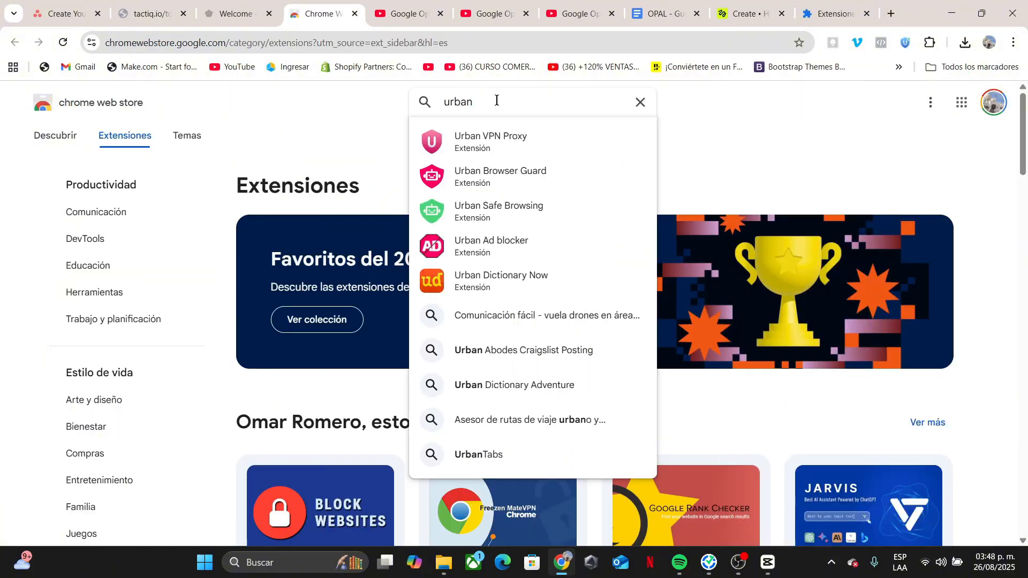
left_click(498, 147)
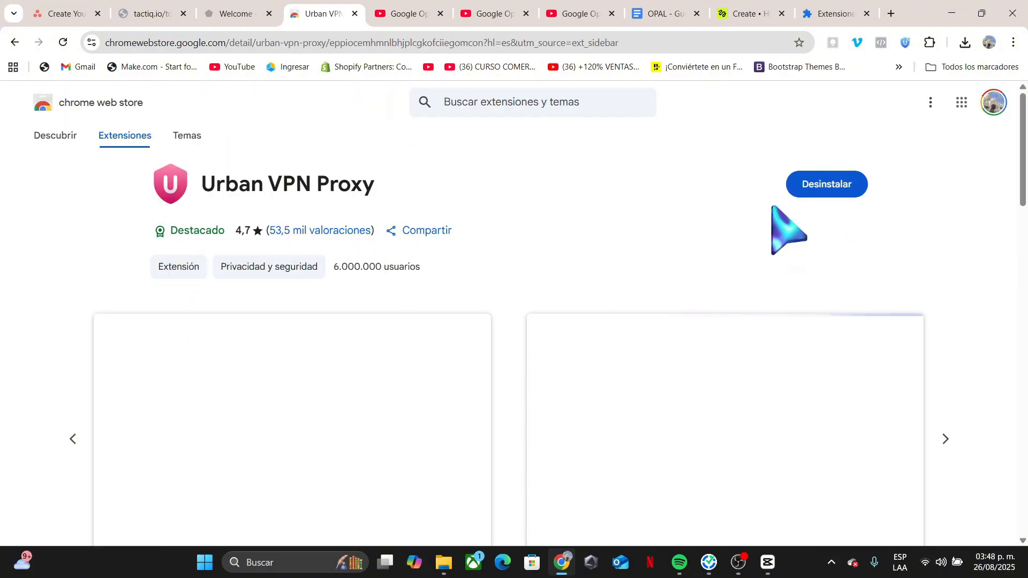
left_click(251, 14)
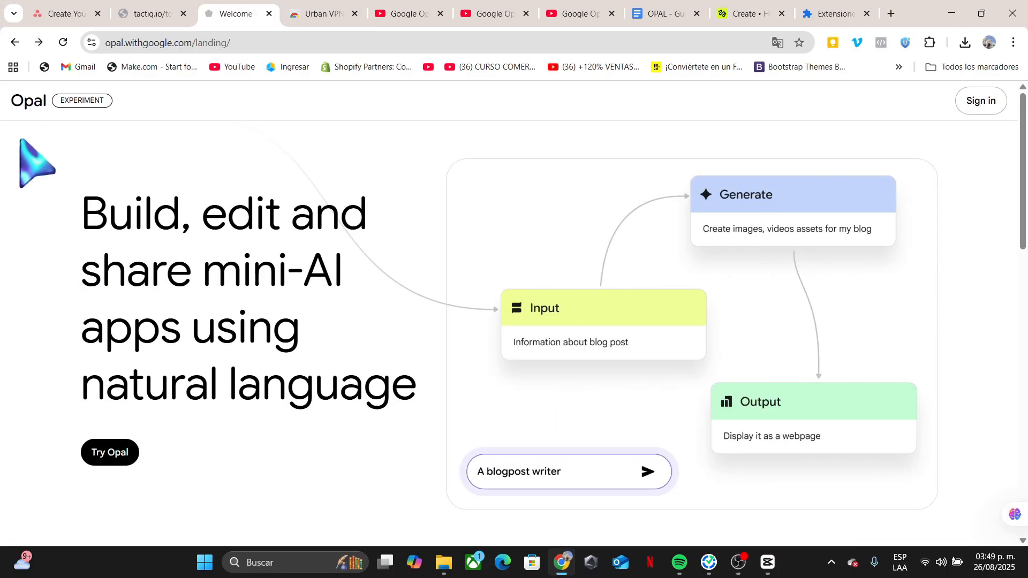
left_click(905, 42)
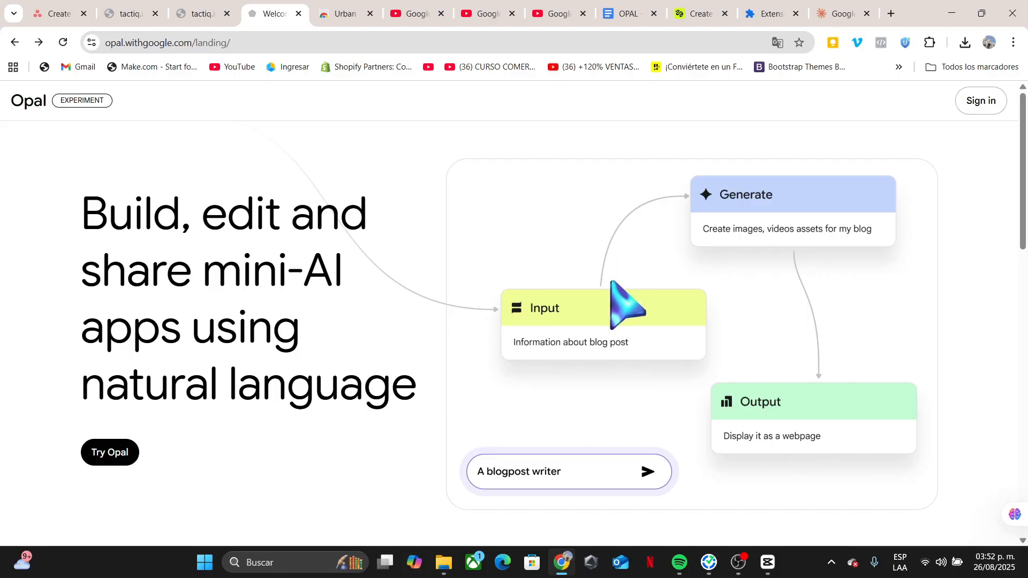
Generate a new Opal app from the prompt 'Create a Google Maps Scraper for Dental Clinics'.
scroll(514, 310, "down", 3)
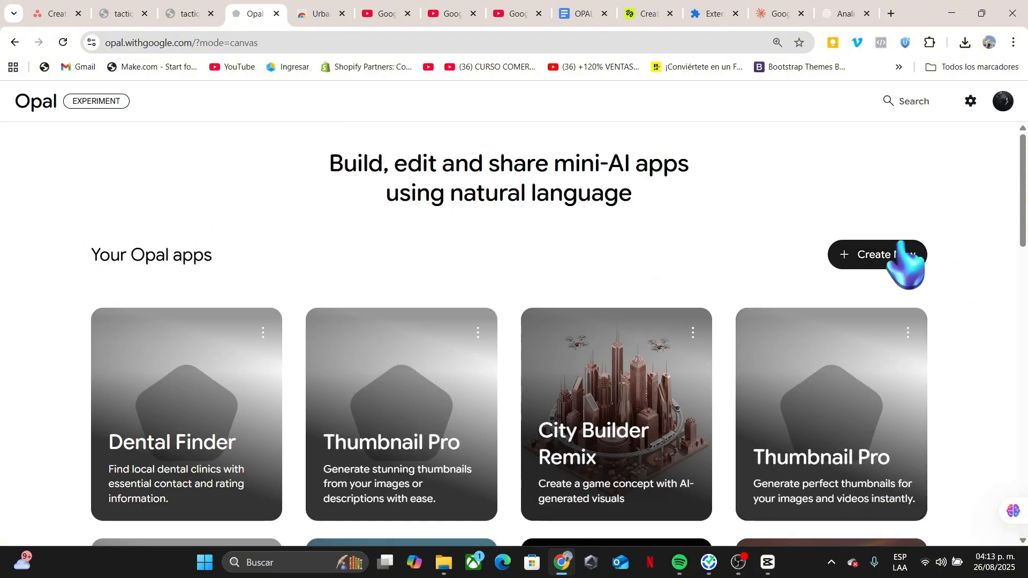
left_click(899, 253)
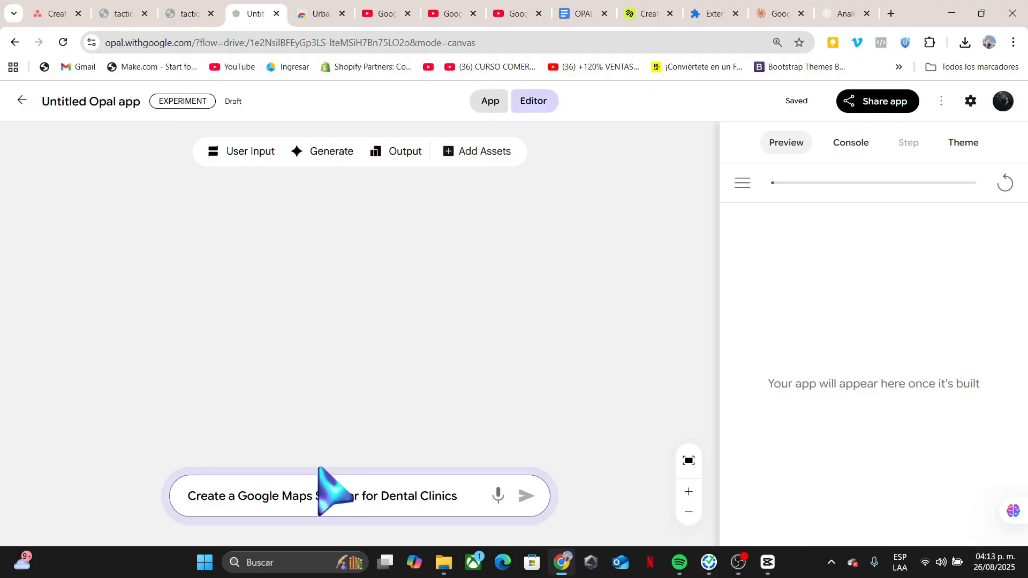
key("Return")
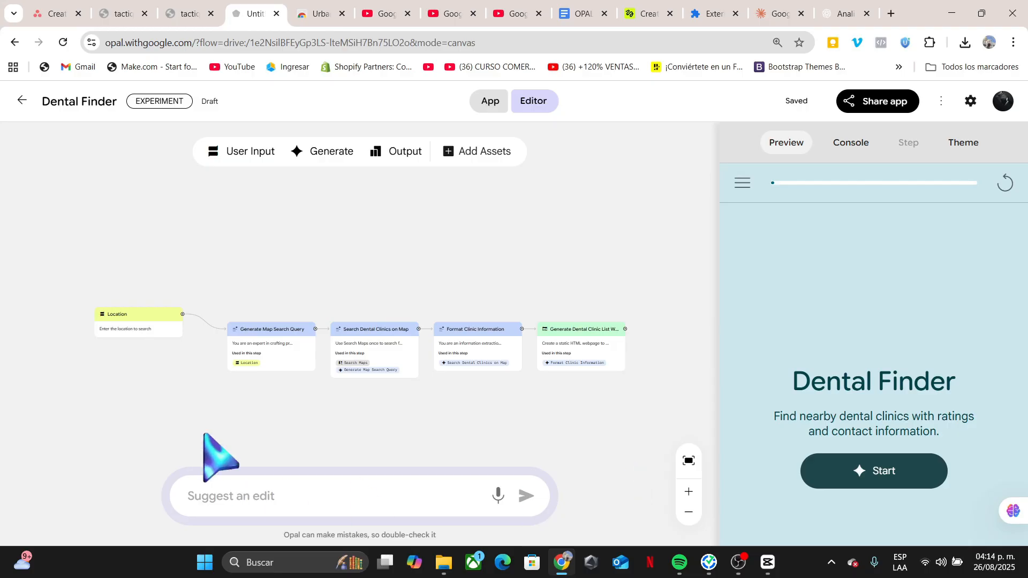
scroll(155, 404, "up", 5)
left_click(119, 278)
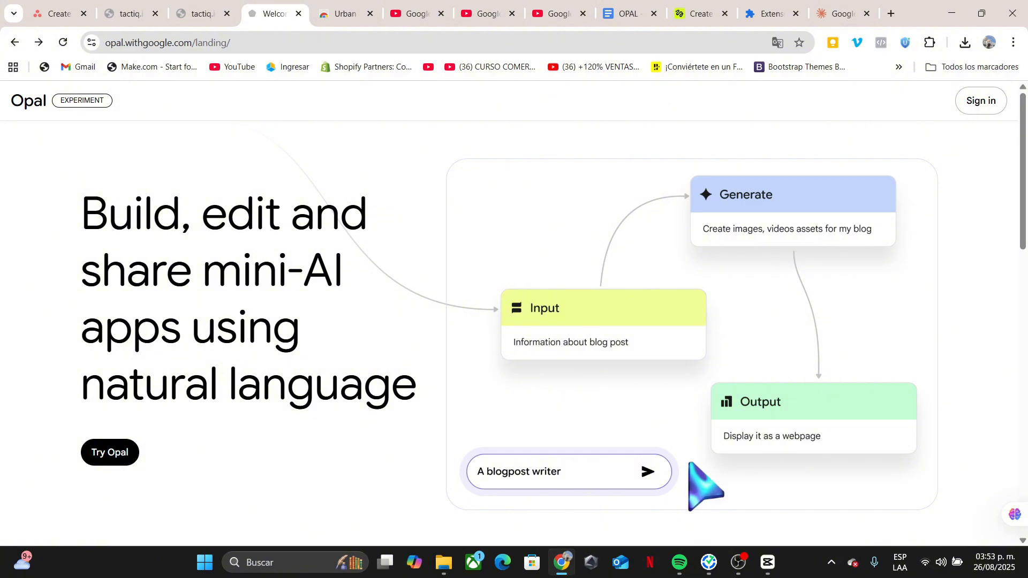
scroll(664, 474, "down", 1)
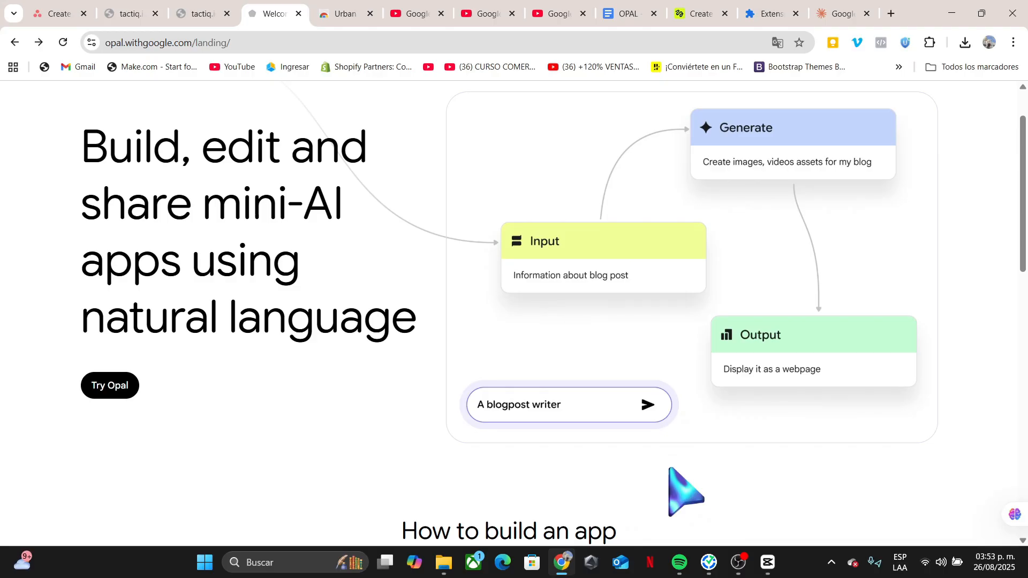
scroll(669, 468, "down", 2)
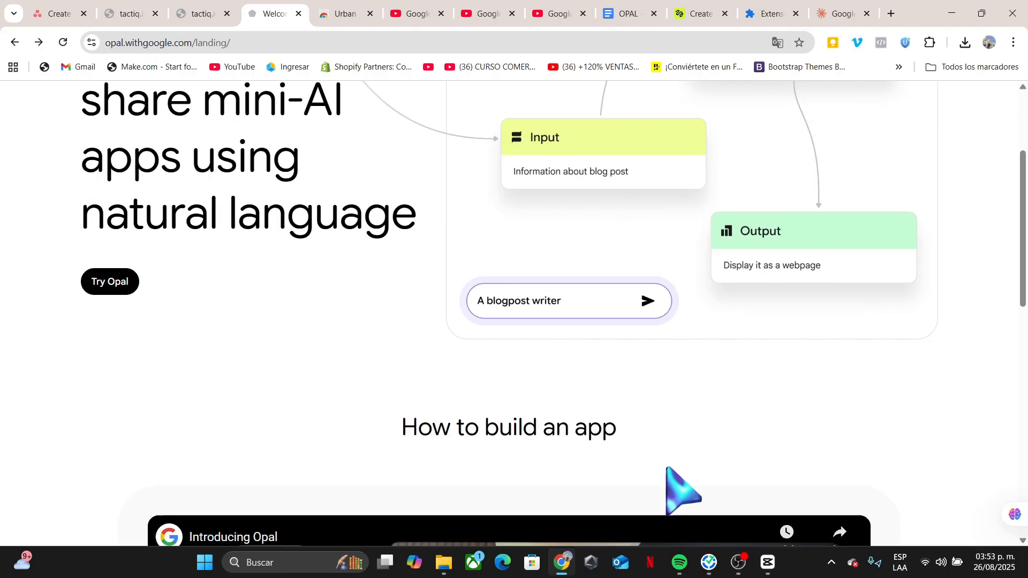
scroll(557, 458, "up", 3)
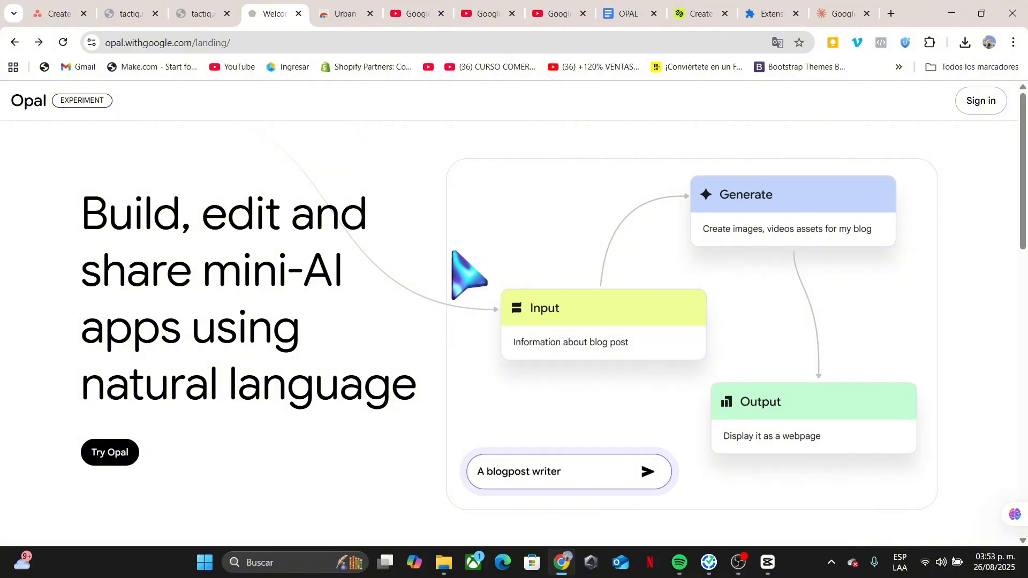
scroll(289, 240, "down", 3)
scroll(290, 241, "up", 3)
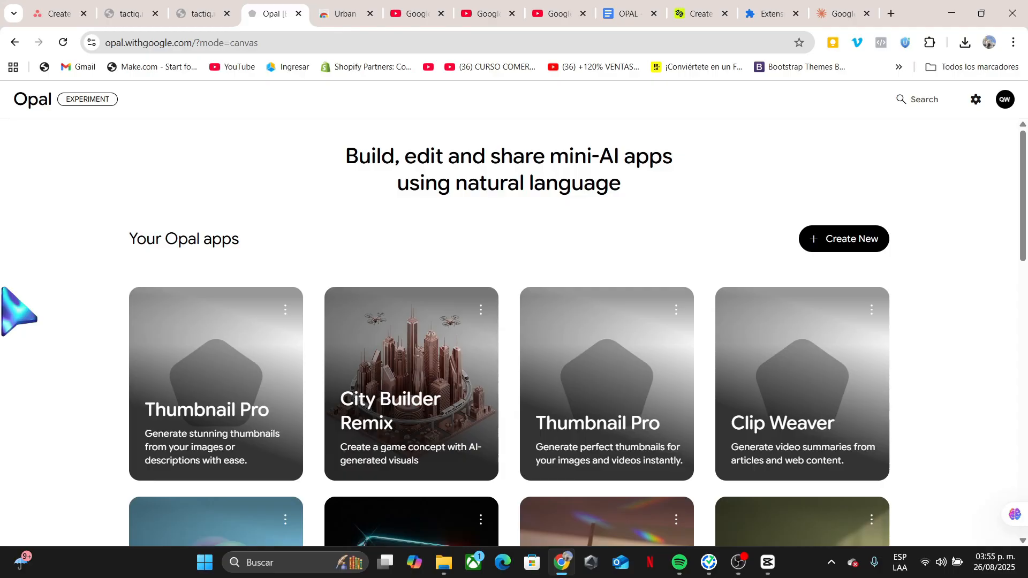
Browse your Opal apps and the Gallery of Opal Team templates.
scroll(906, 354, "down", 2)
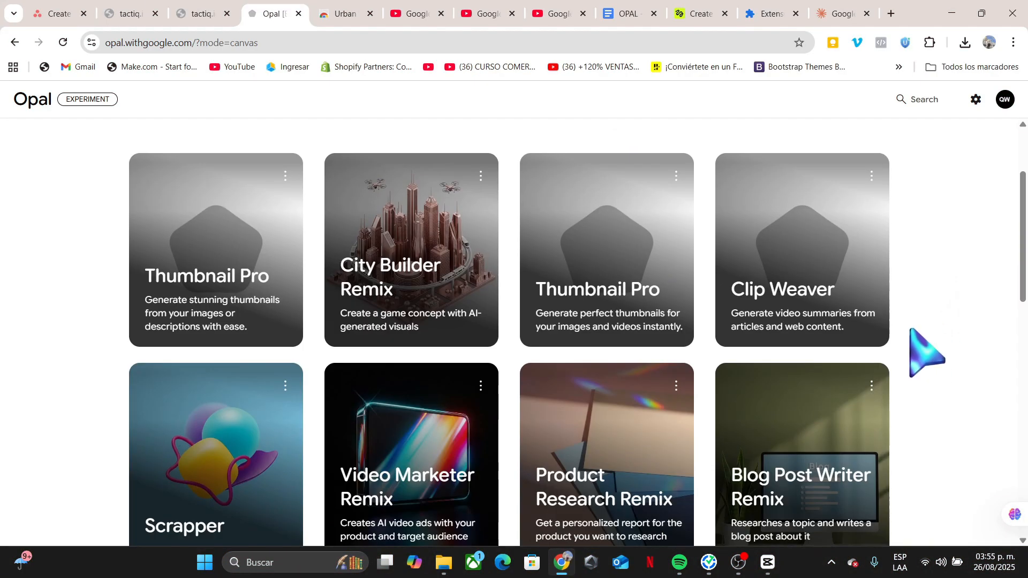
scroll(906, 354, "down", 3)
scroll(946, 397, "down", 3)
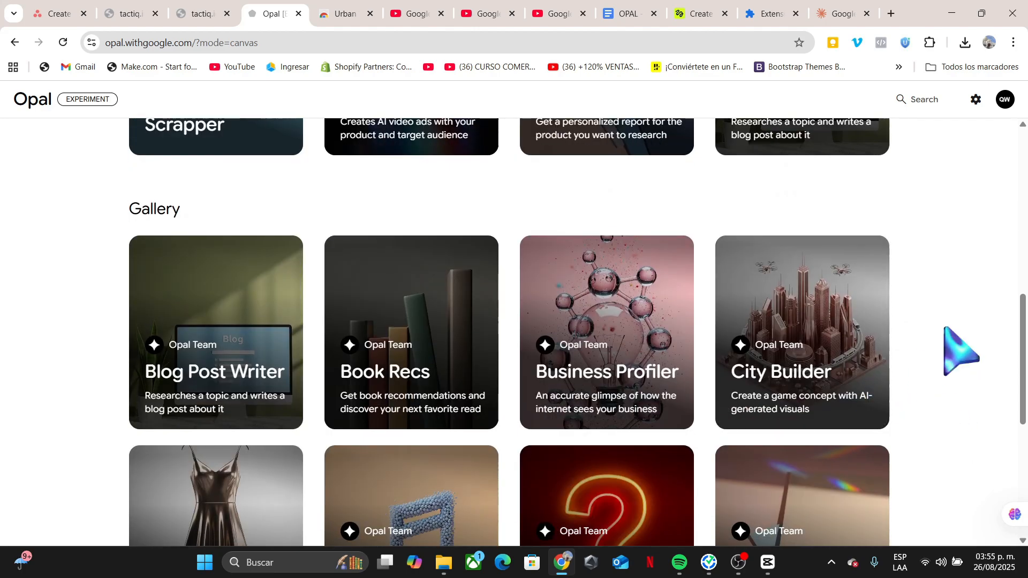
scroll(937, 328, "down", 1)
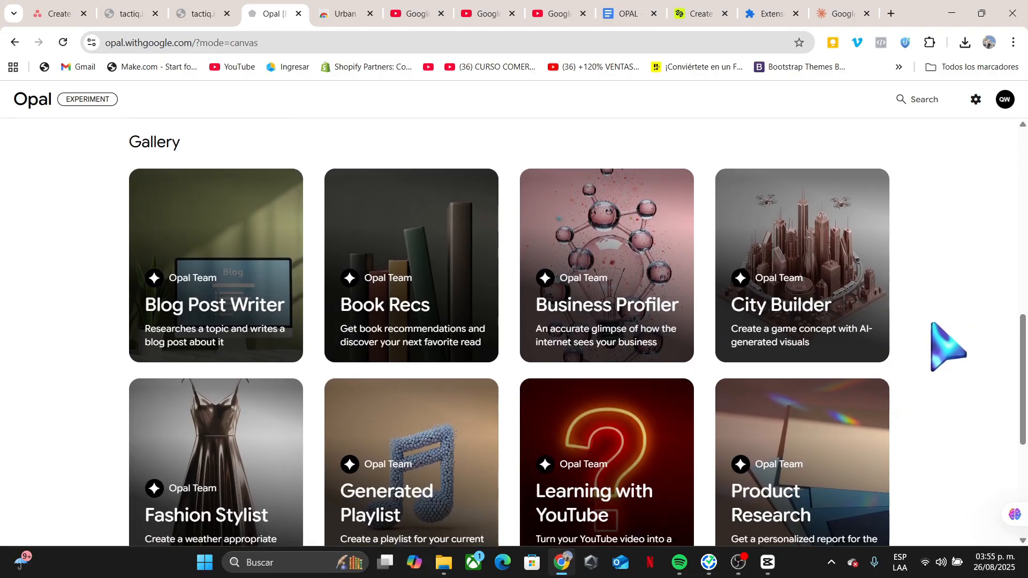
scroll(921, 324, "down", 1)
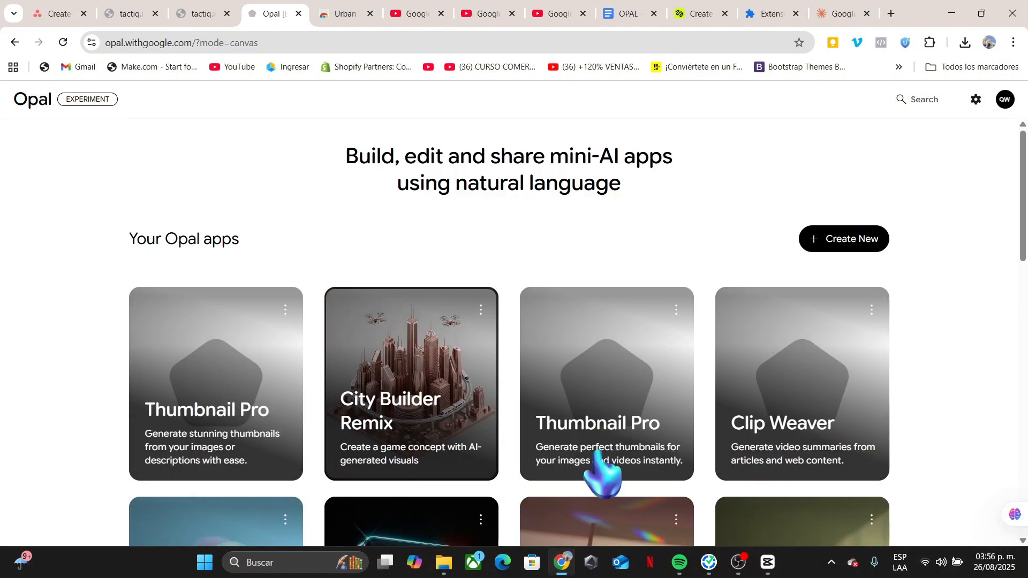
scroll(543, 264, "down", 2)
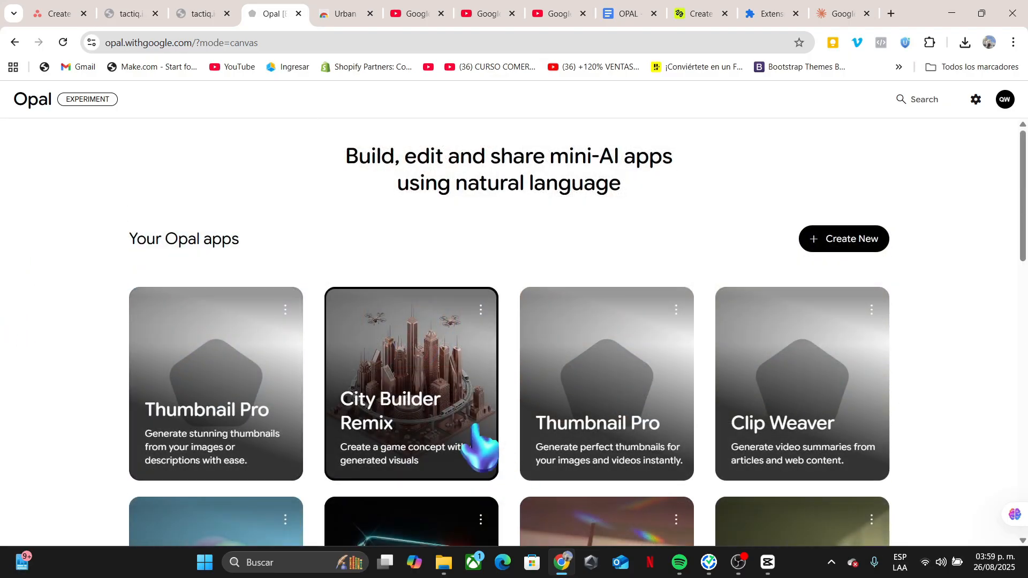
scroll(479, 449, "down", 4)
scroll(437, 459, "down", 5)
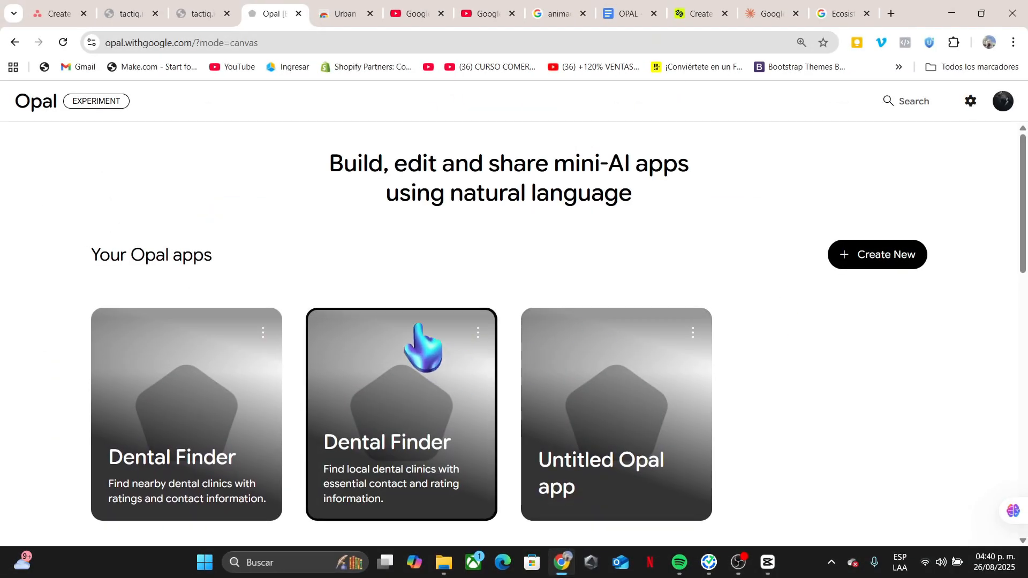
scroll(422, 348, "down", 2)
scroll(423, 348, "down", 3)
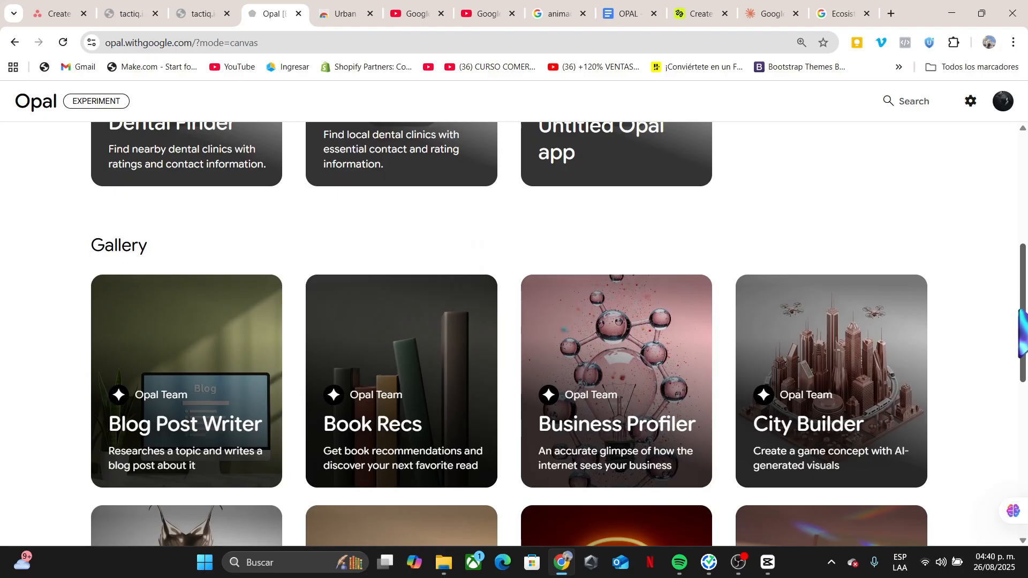
scroll(509, 332, "down", 1)
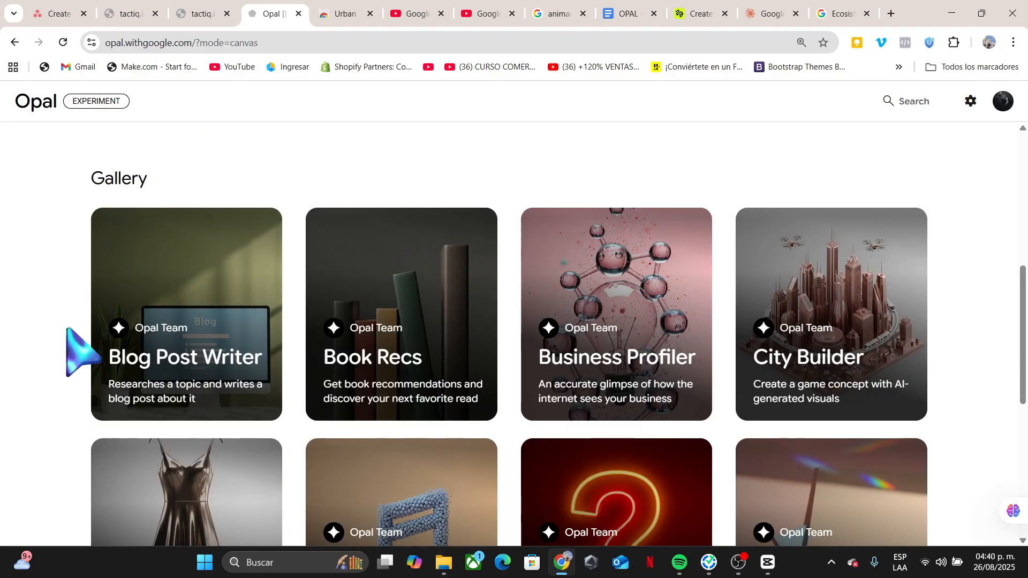
scroll(101, 354, "down", 6)
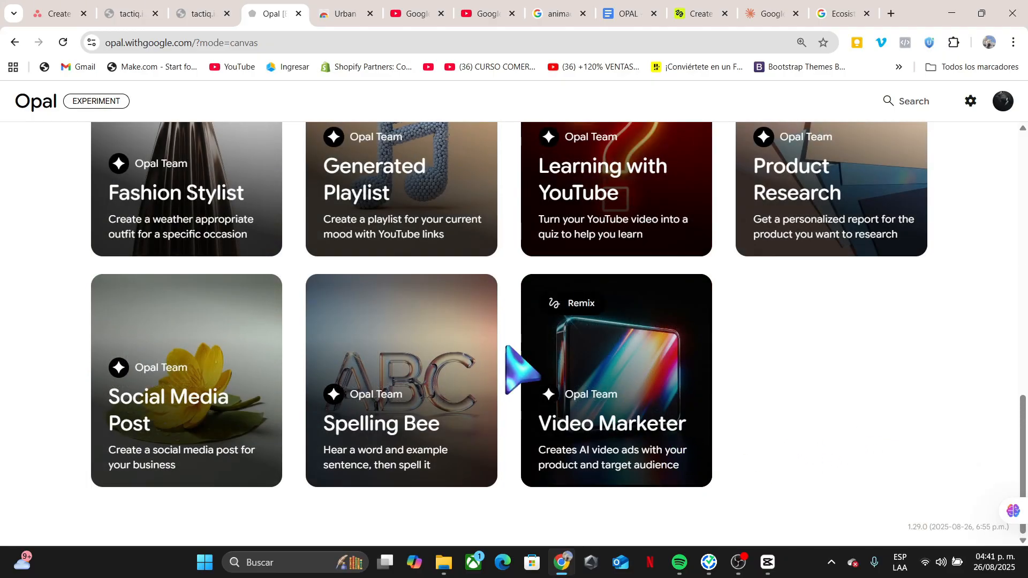
Open the Video Marketer gallery app and remix it into your own copy.
mouse_move(578, 358)
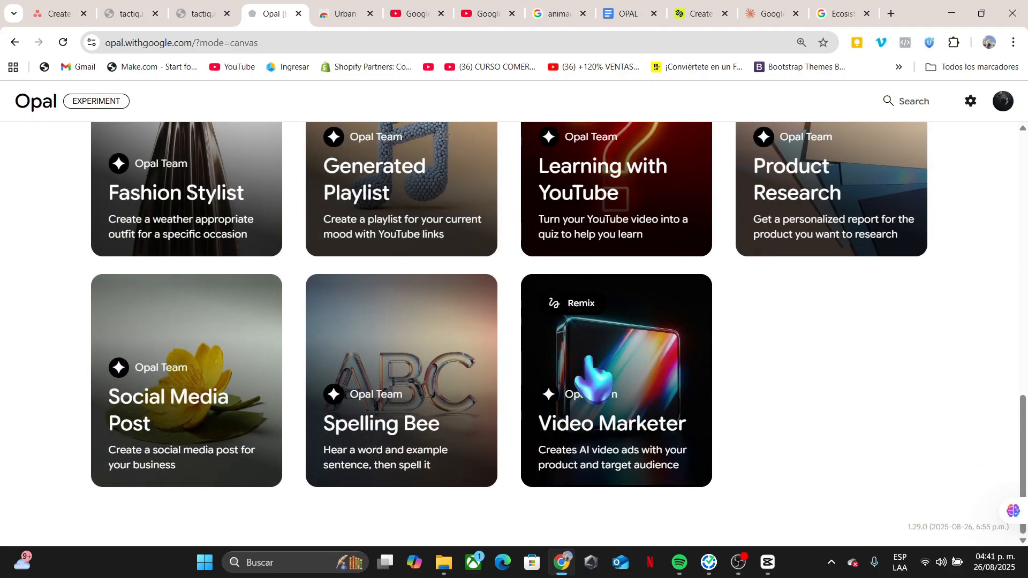
left_click(637, 369)
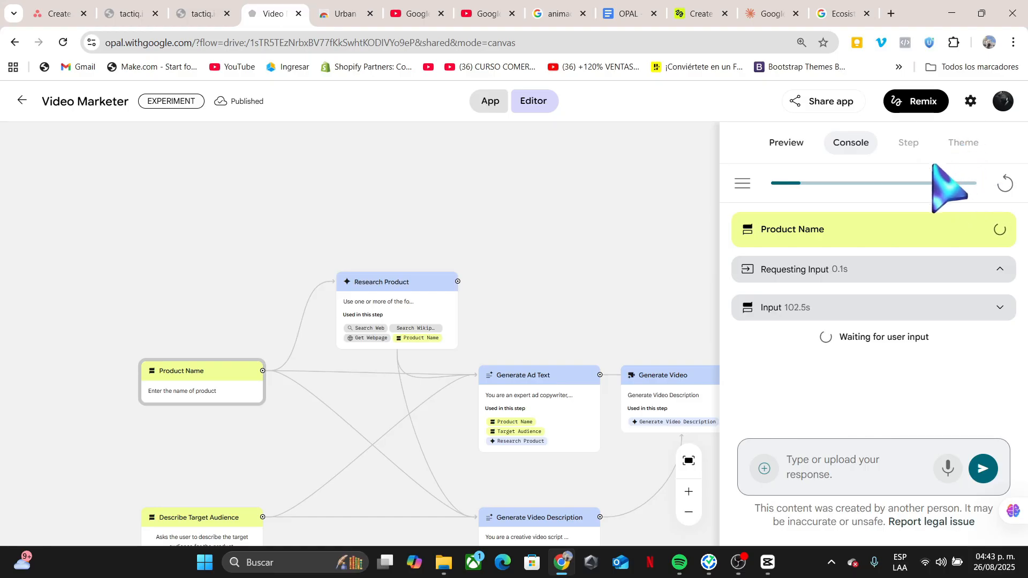
left_click(905, 101)
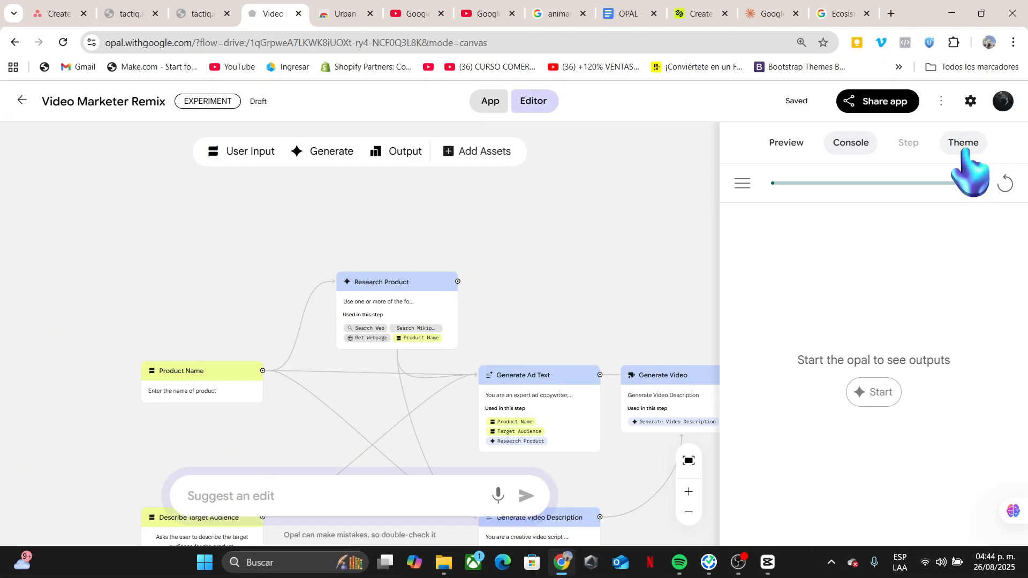
Open the theme editor, close it, and switch the side panel to the app preview.
left_click(963, 146)
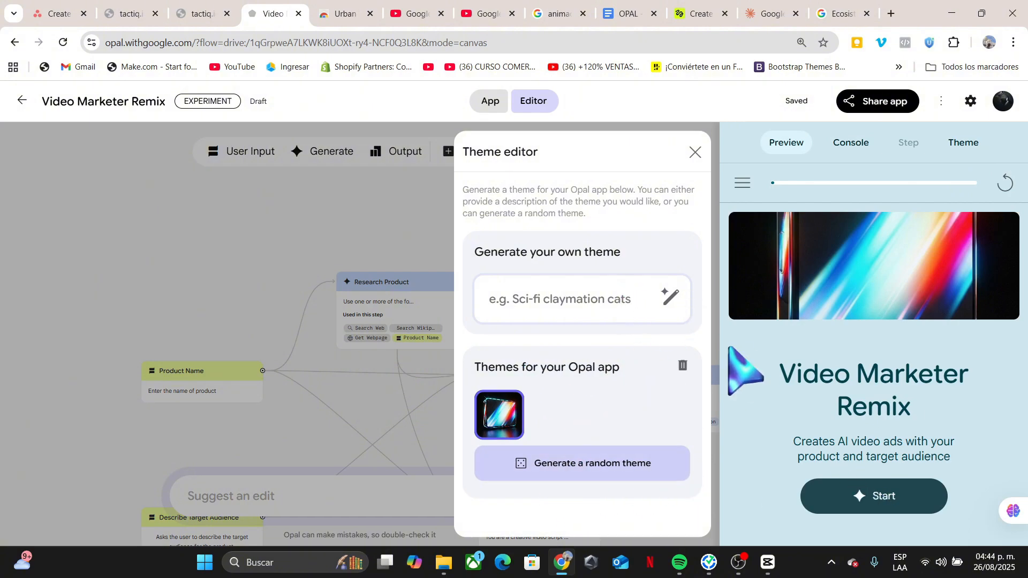
left_click(694, 154)
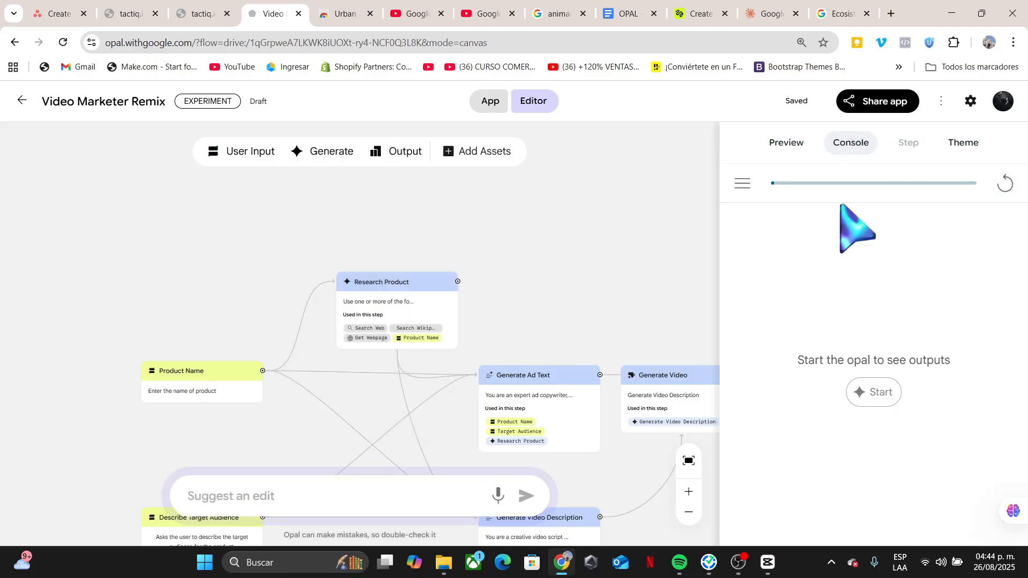
left_click(799, 151)
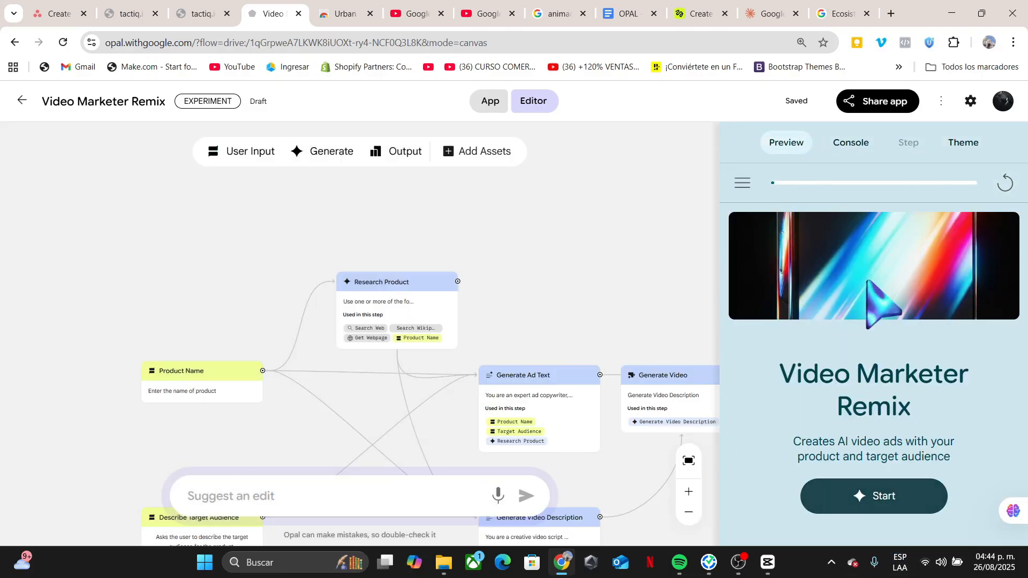
Start the remixed app and submit The AeroLight™ Transit Bottle as the product name.
left_click(876, 498)
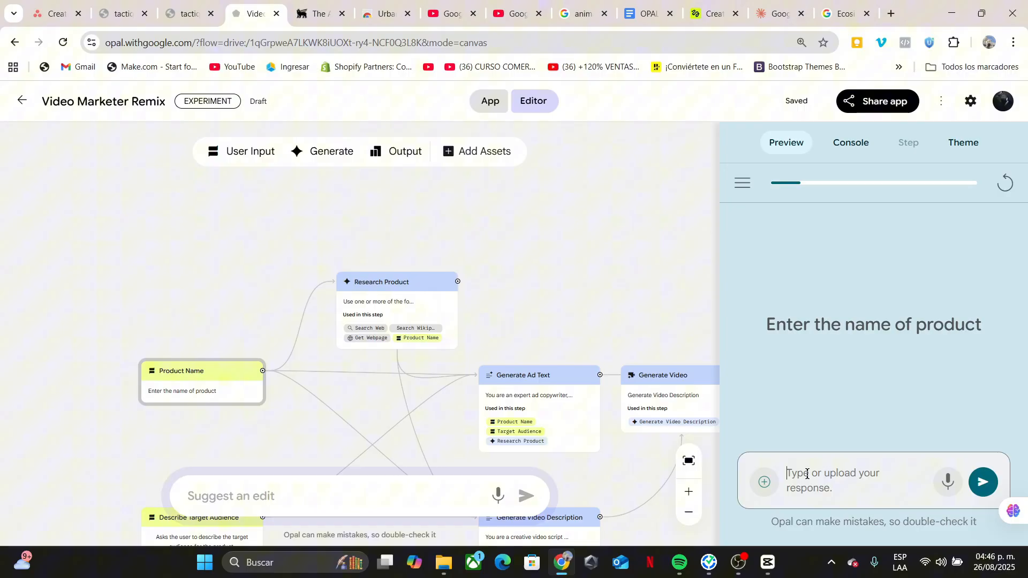
type("The AeroLight™ Transit Bottle")
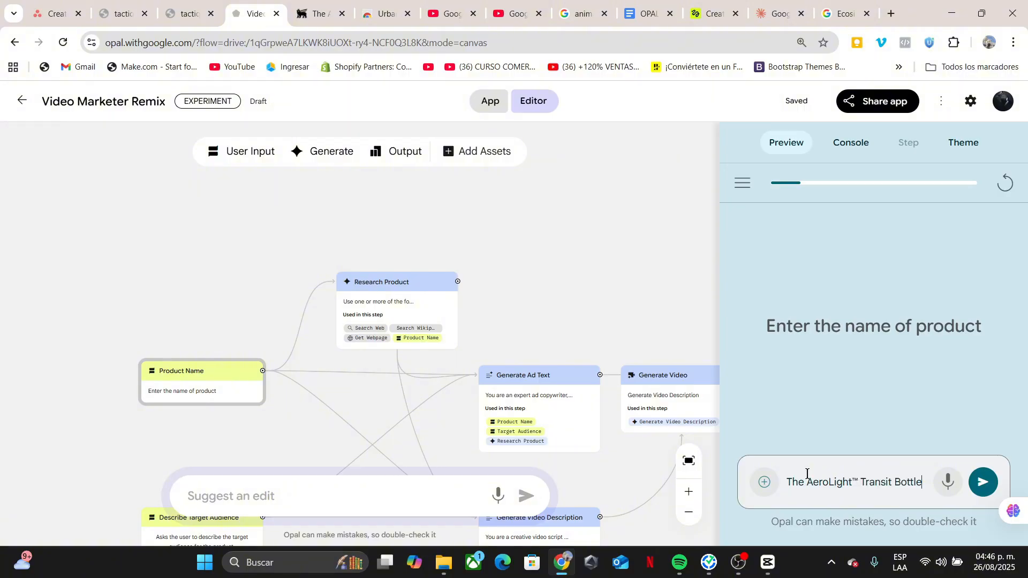
left_click(983, 482)
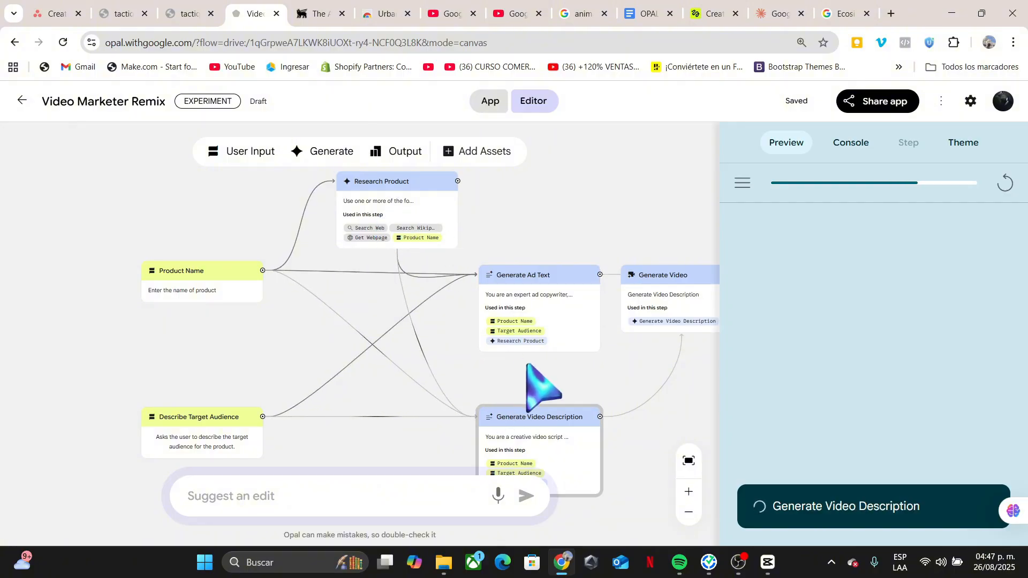
scroll(546, 391, "right", 7)
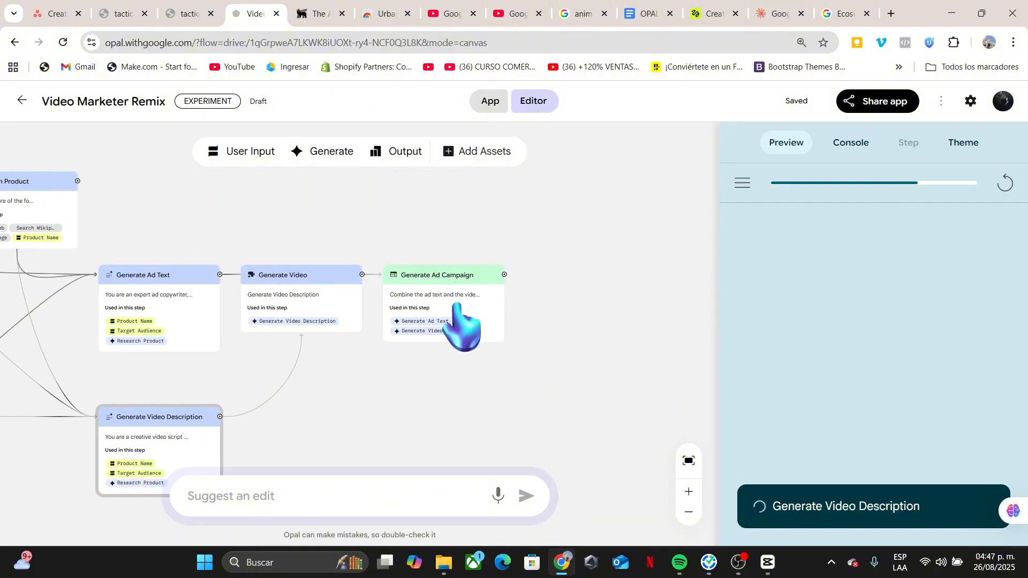
Inspect the remixed workflow's connected steps while the app runs.
scroll(669, 293, "left", 6)
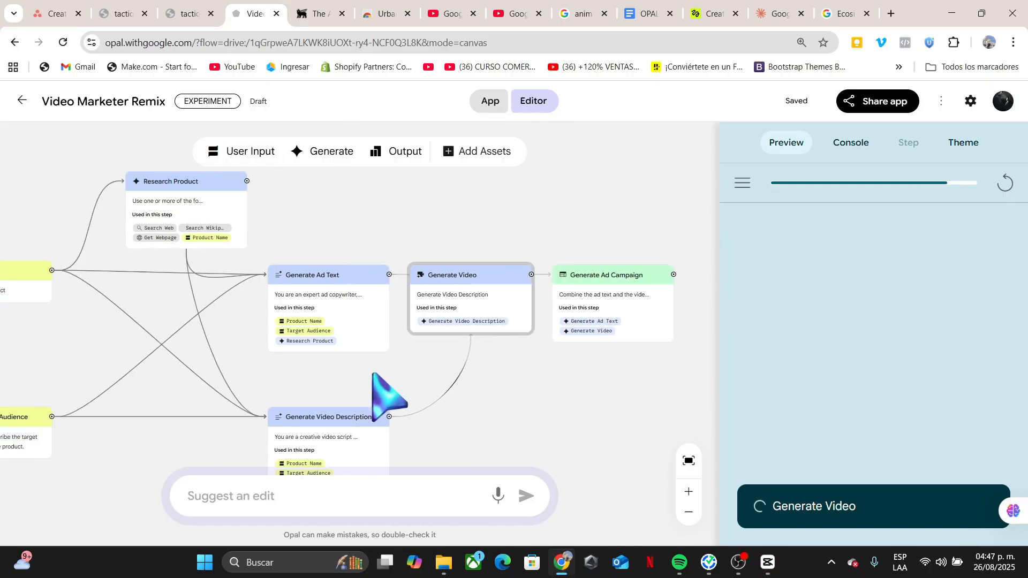
scroll(244, 300, "up", 1)
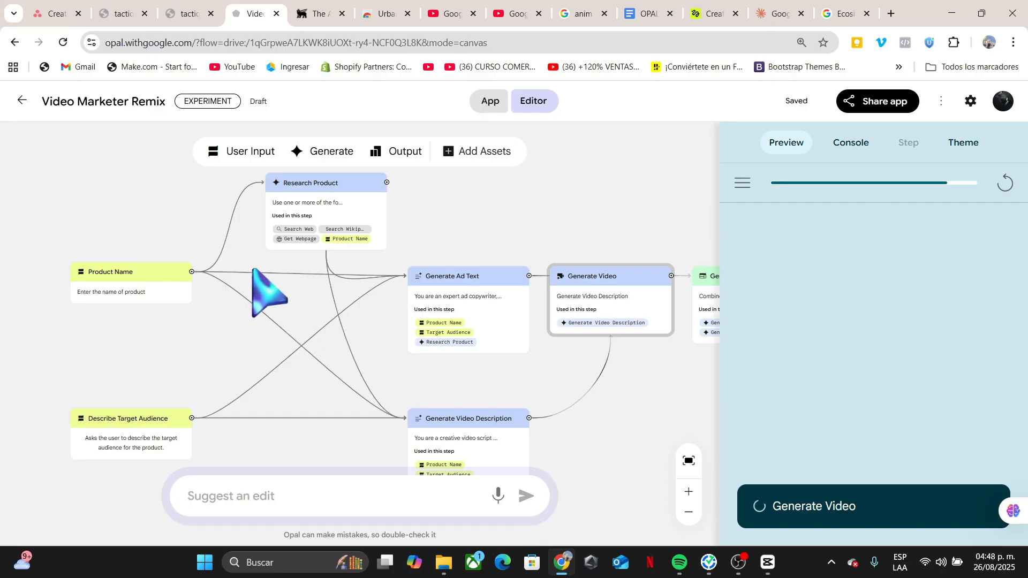
left_click(850, 142)
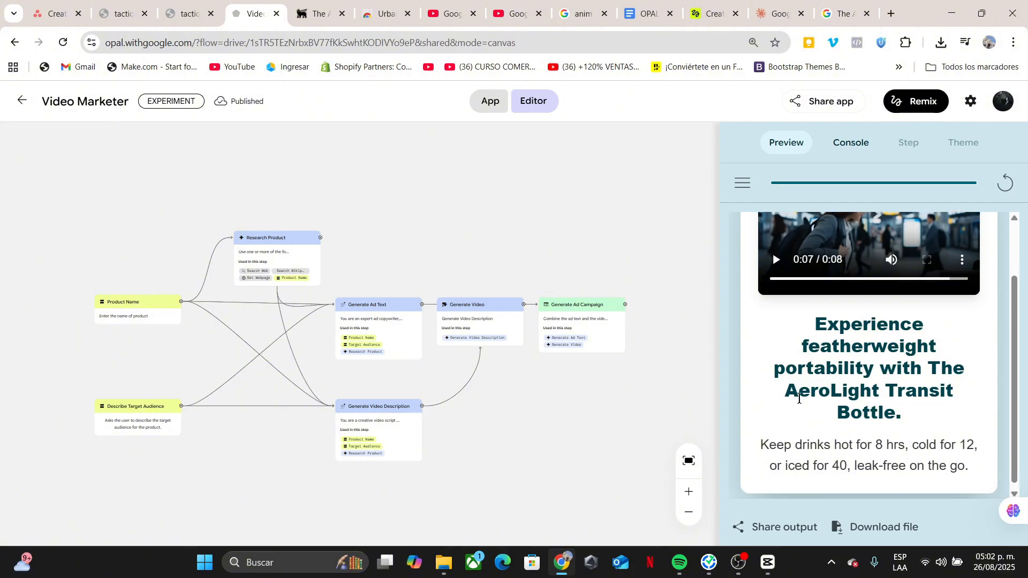
Scroll through the generated video ad and its headline in the app preview.
scroll(910, 433, "up", 2)
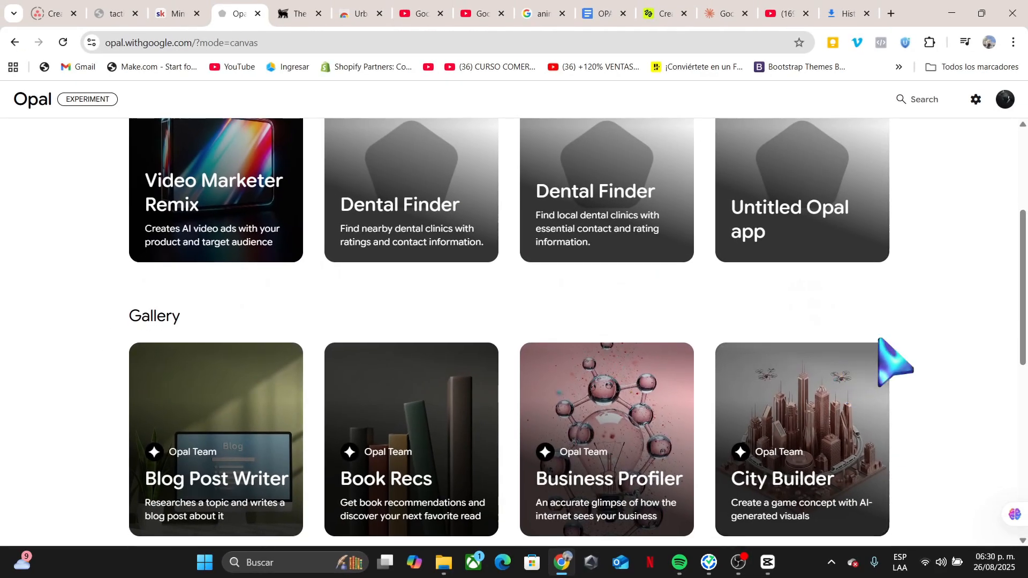
scroll(894, 361, "down", 5)
scroll(894, 360, "down", 4)
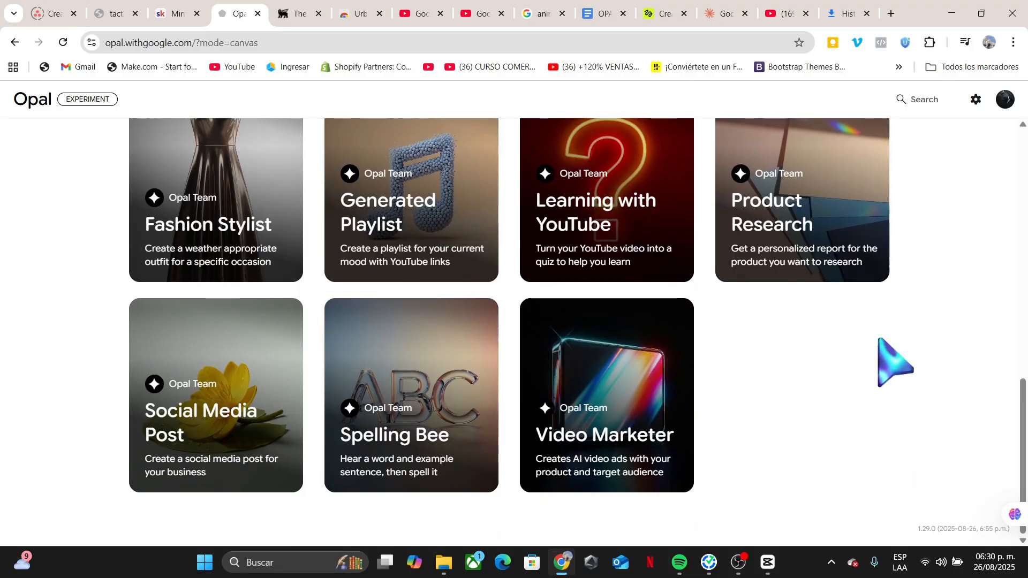
scroll(879, 340, "up", 10)
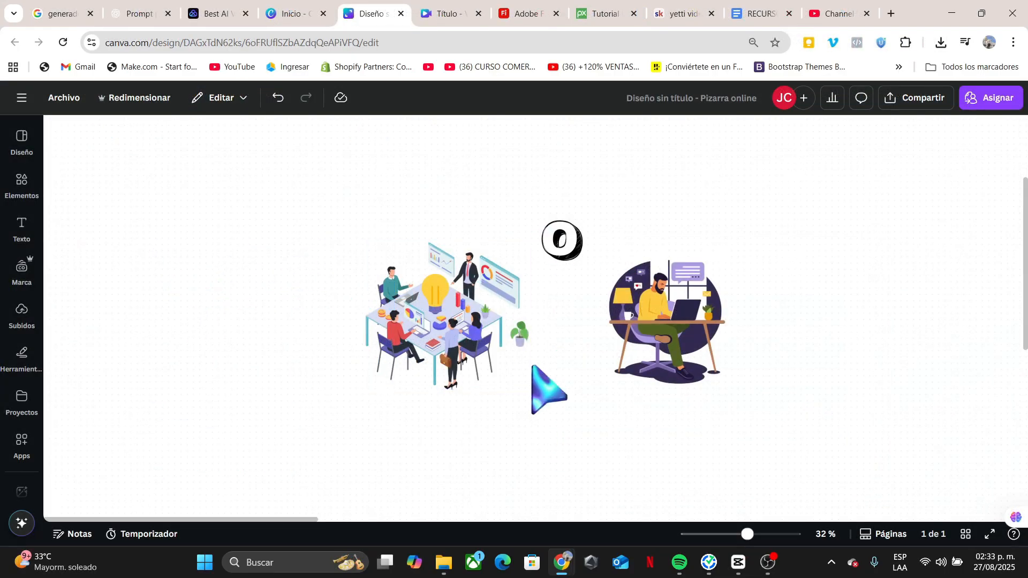
Switch to Canva and browse the illustrations placed on the whiteboard design.
left_click(648, 313)
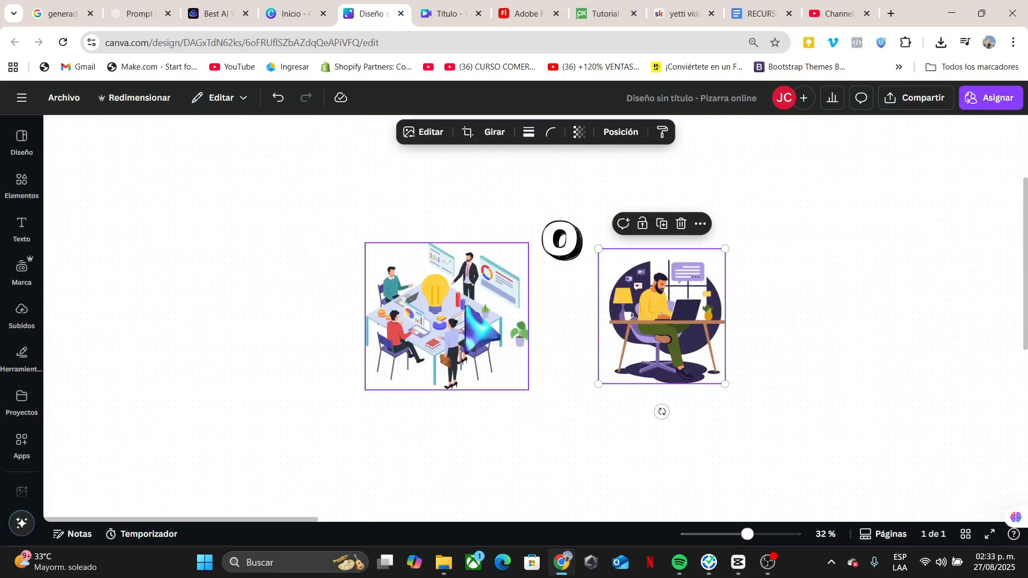
left_click(509, 308)
left_click(655, 341)
scroll(833, 356, "right", 10)
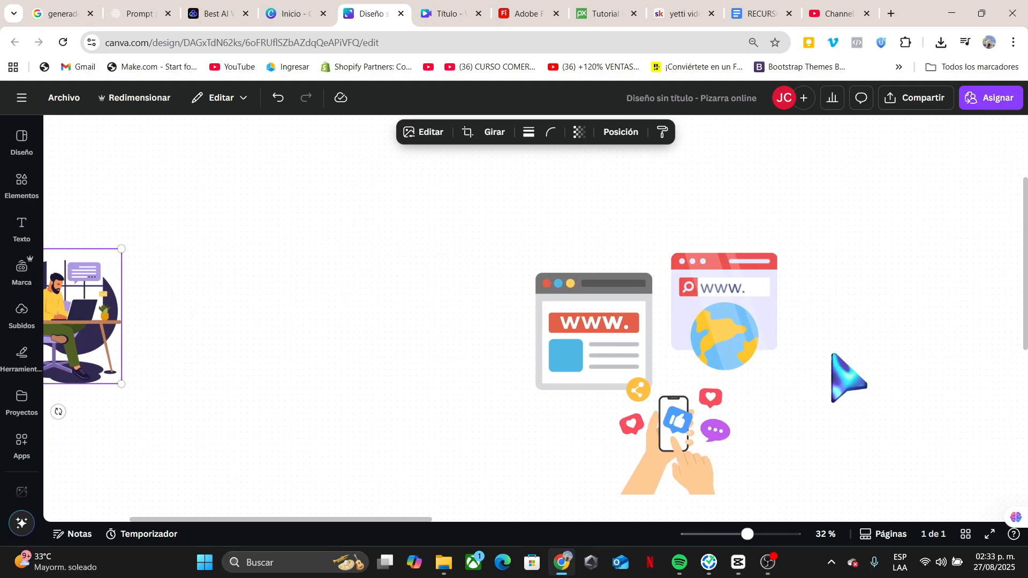
scroll(833, 355, "down", 1)
scroll(849, 378, "right", 10)
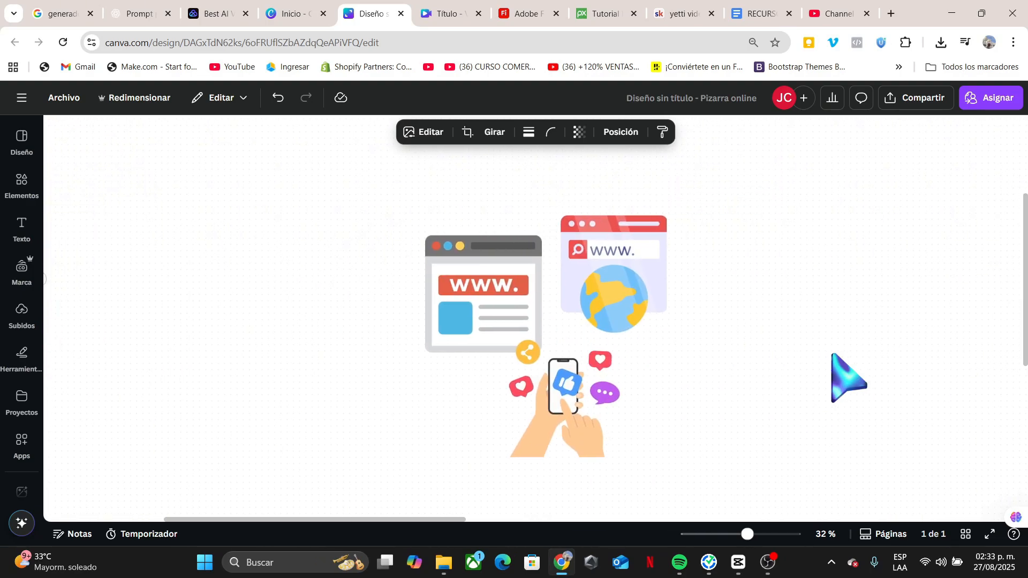
scroll(707, 273, "right", 5)
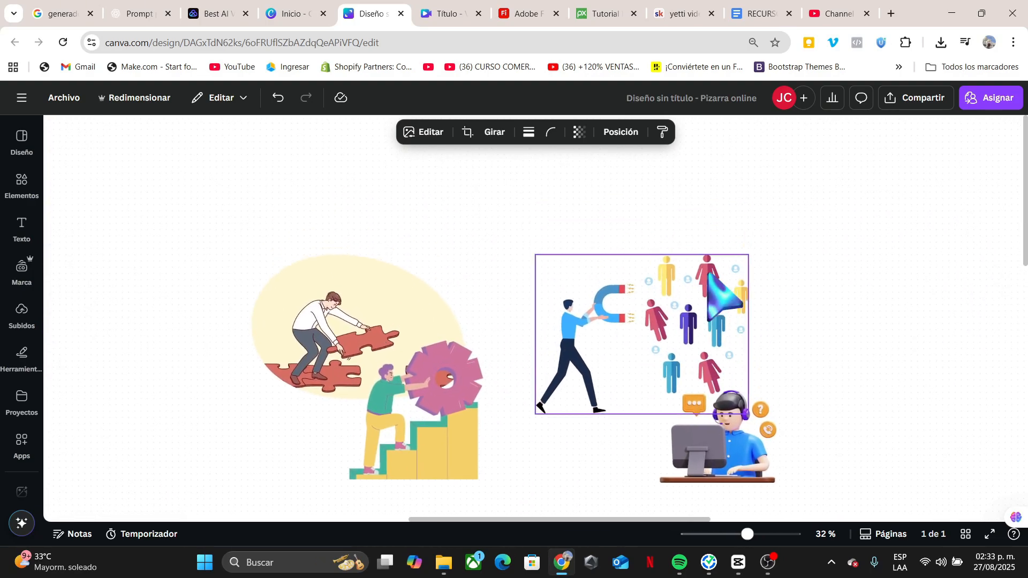
scroll(707, 273, "down", 2)
scroll(708, 273, "left", 3)
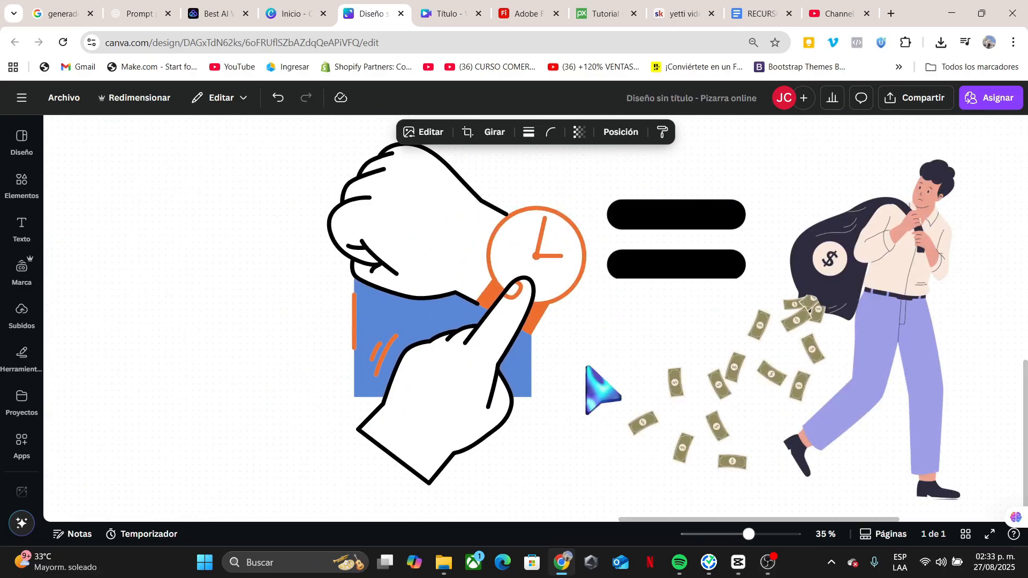
scroll(588, 368, "down", 3)
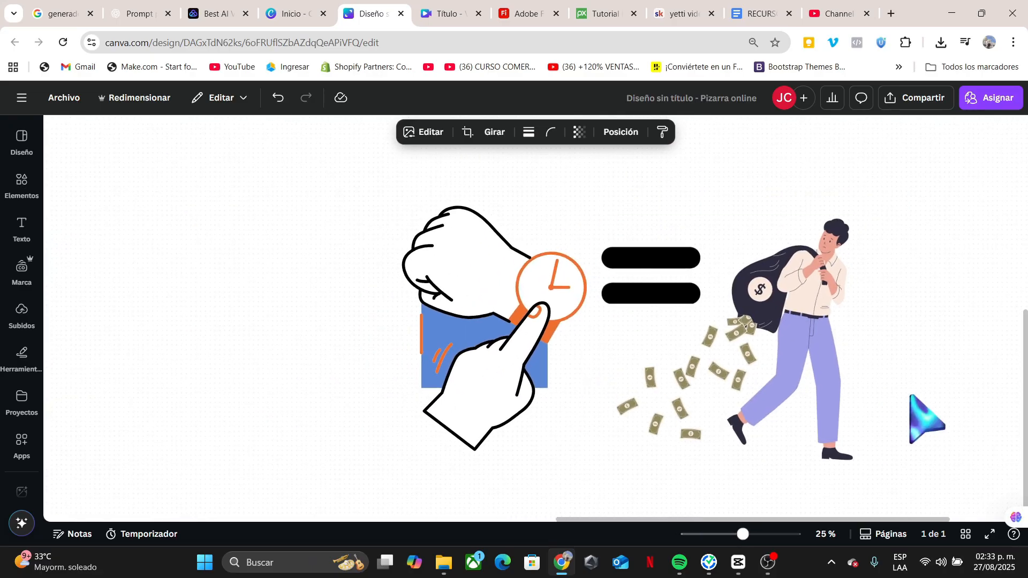
scroll(918, 409, "down", 1)
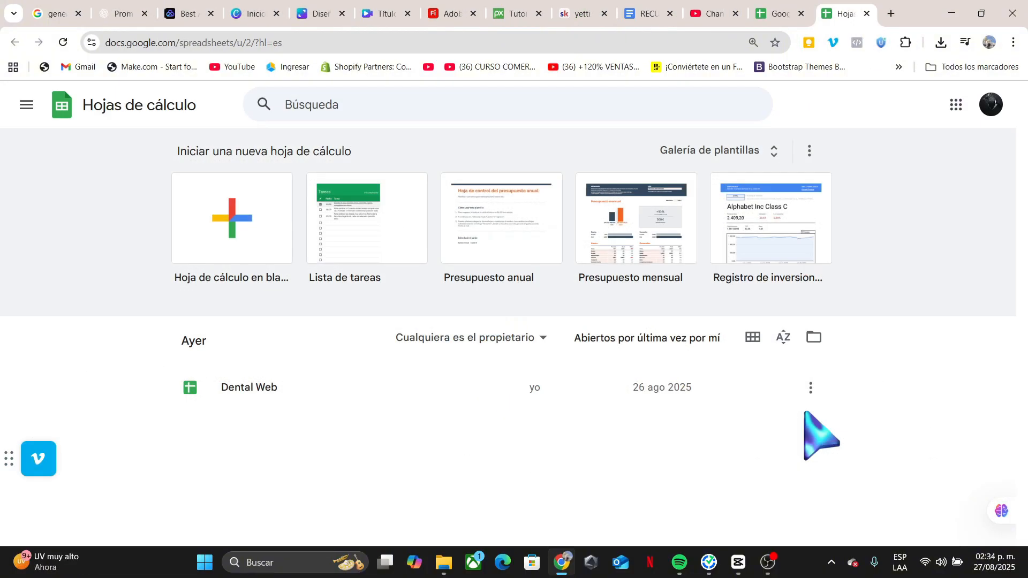
Open the Dental Web spreadsheet in Google Sheets and scroll through its clinic rows.
left_click(256, 384)
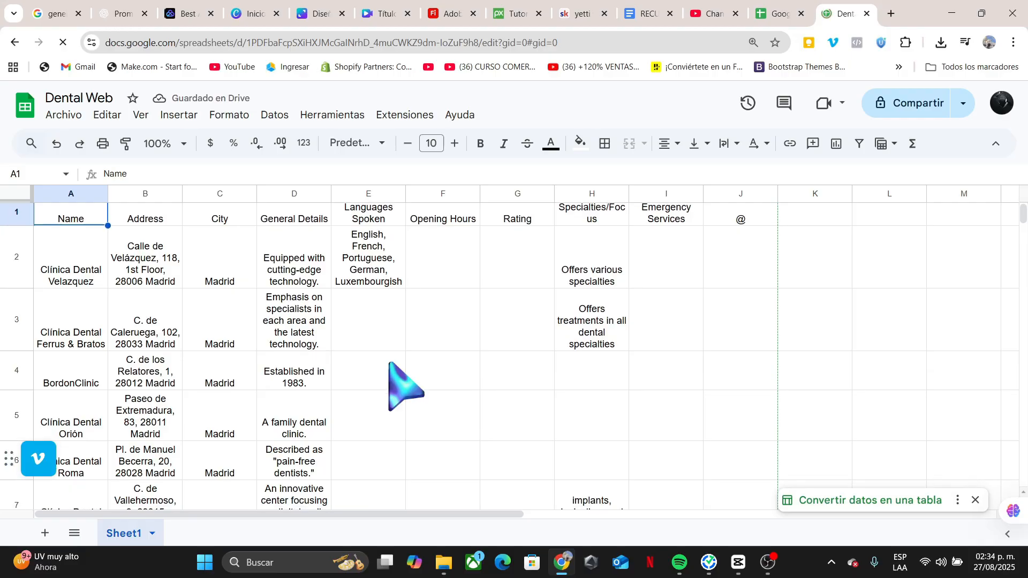
scroll(389, 364, "down", 2)
scroll(390, 364, "down", 3)
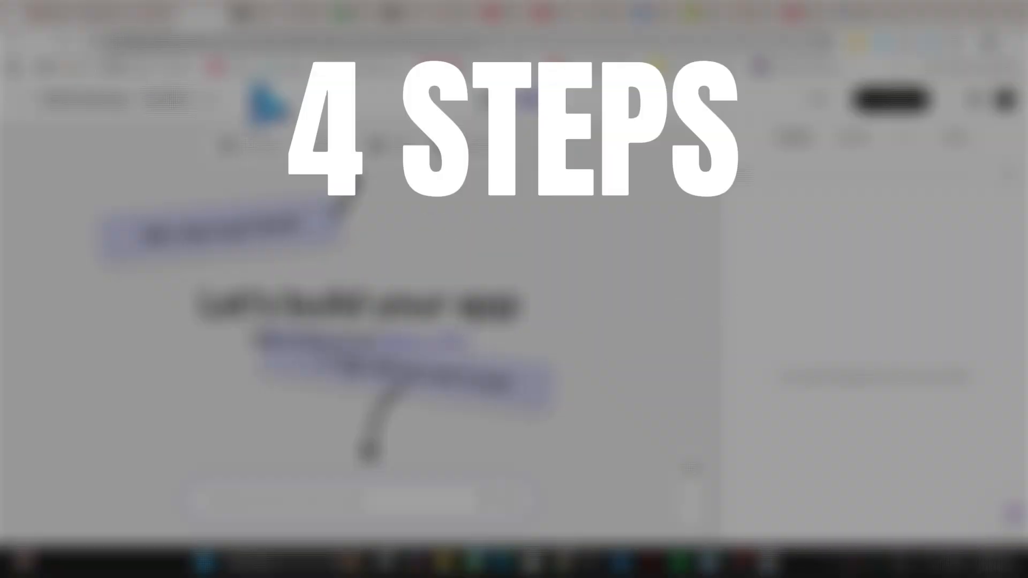
Add a User Input step titled Get city that asks the user to enter their city.
left_click(251, 145)
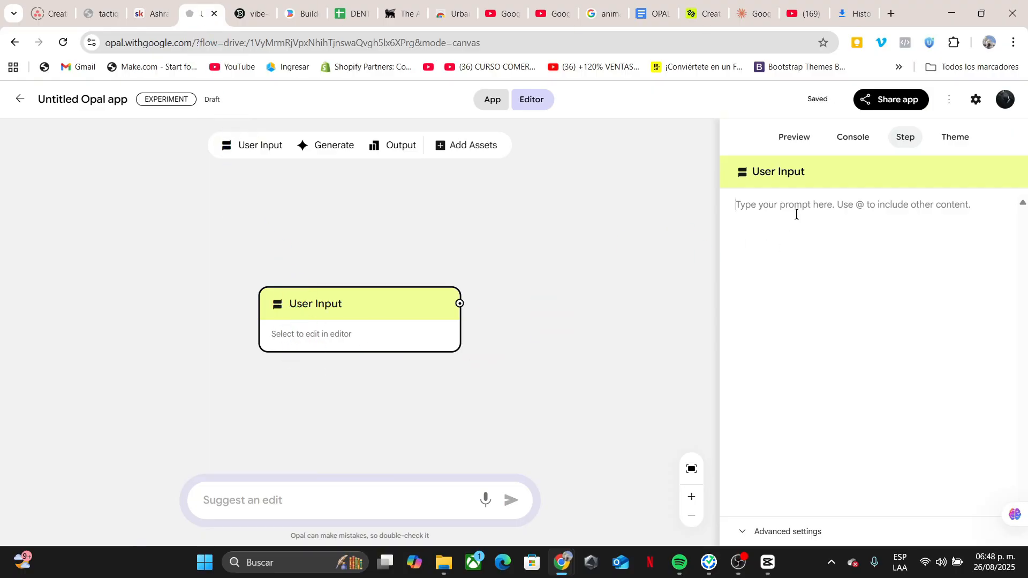
double_click(796, 178)
type("Get city")
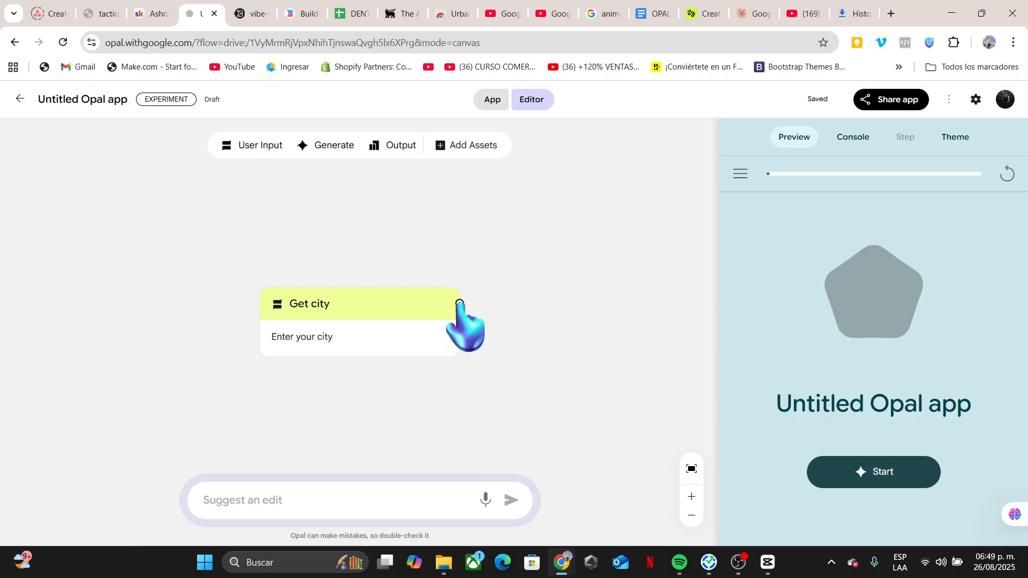
Connect a Generate step after Get city whose prompt uses the Search Maps tool to search for dental clinics in Get city.
left_click_drag(459, 302, 566, 269)
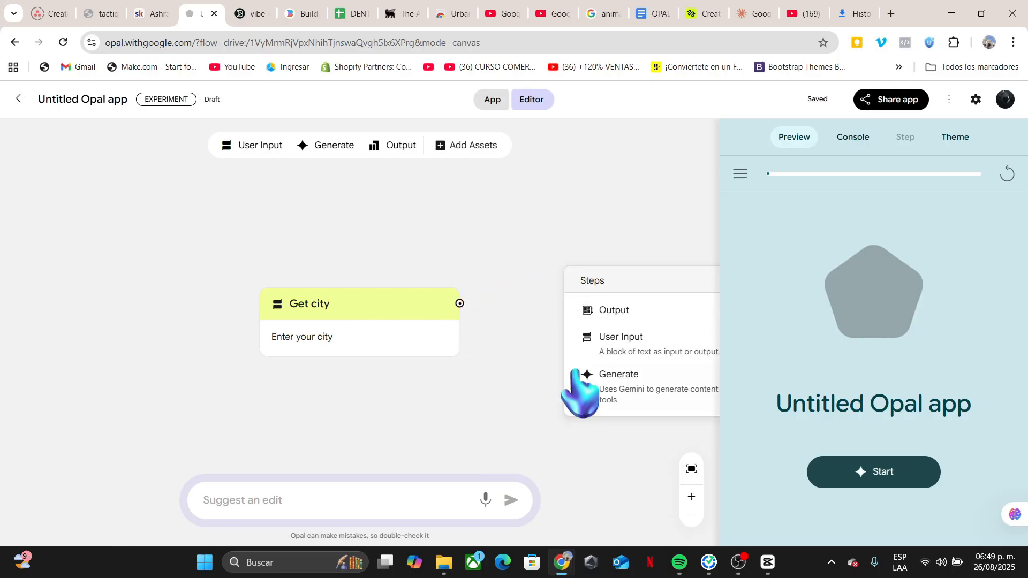
left_click(626, 381)
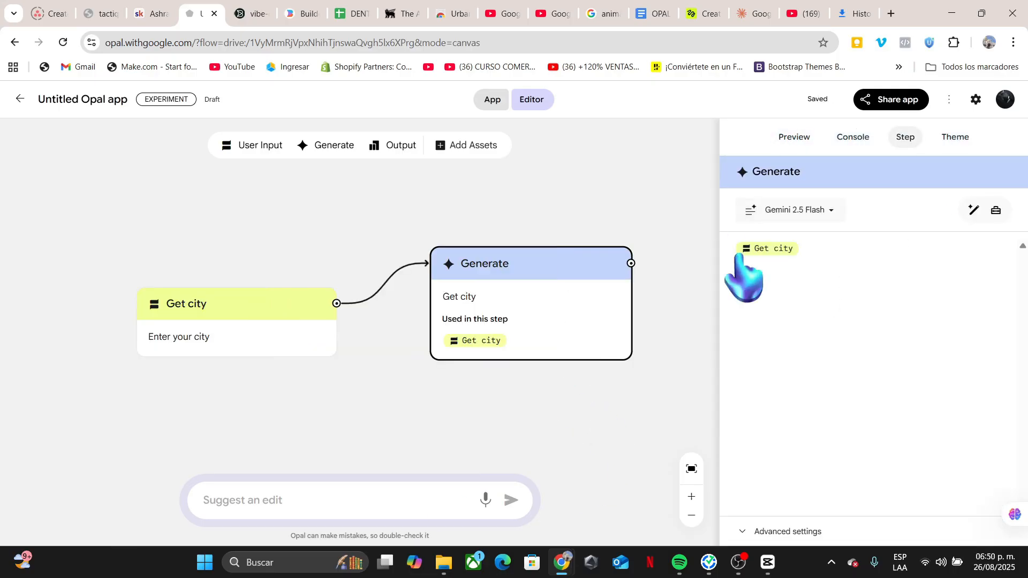
left_click(996, 210)
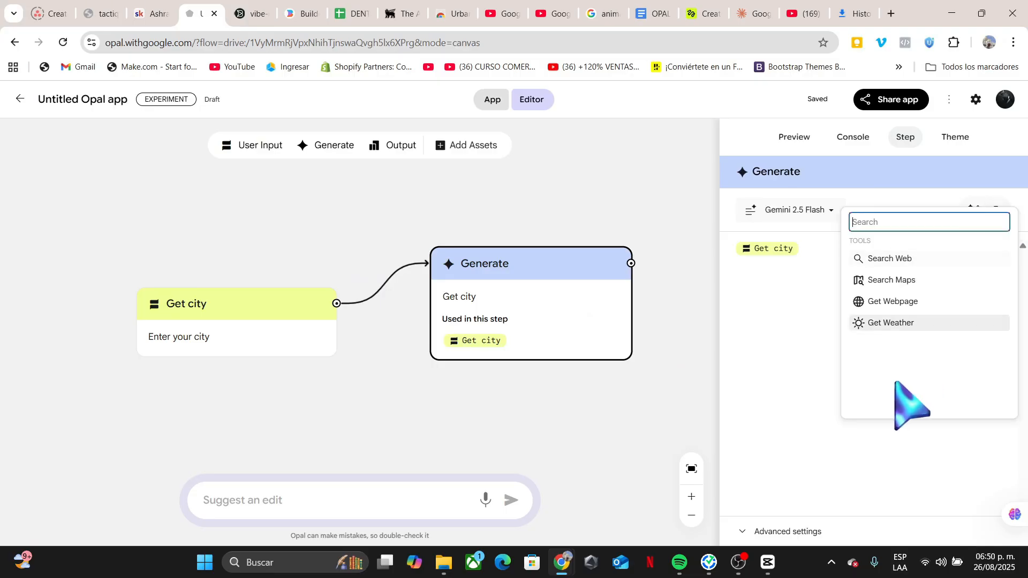
left_click(891, 280)
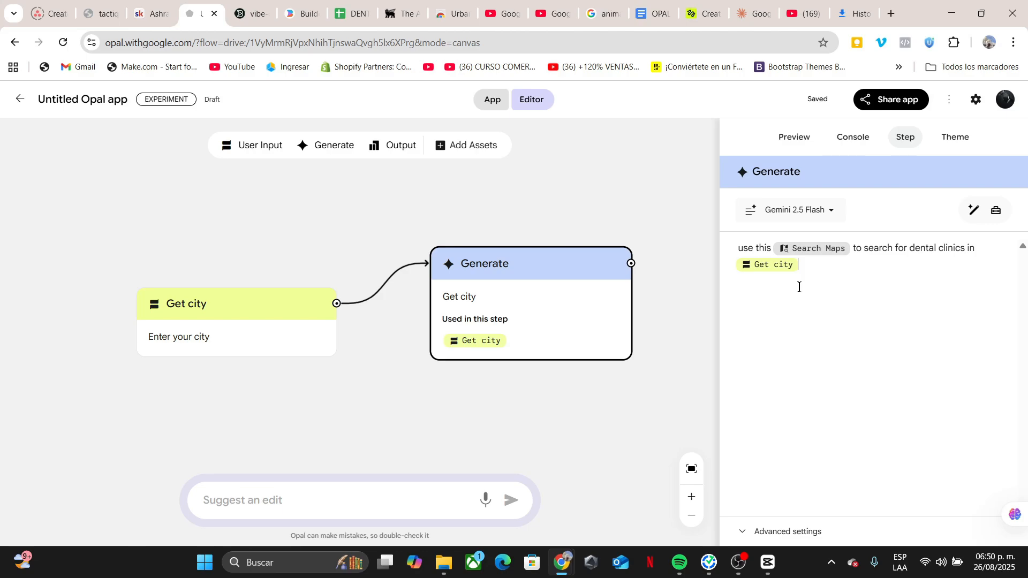
Connect a new Generate step after Search Maps with a pasted prompt extracting all contact information using Search Maps.
left_click_drag(549, 297, 481, 257)
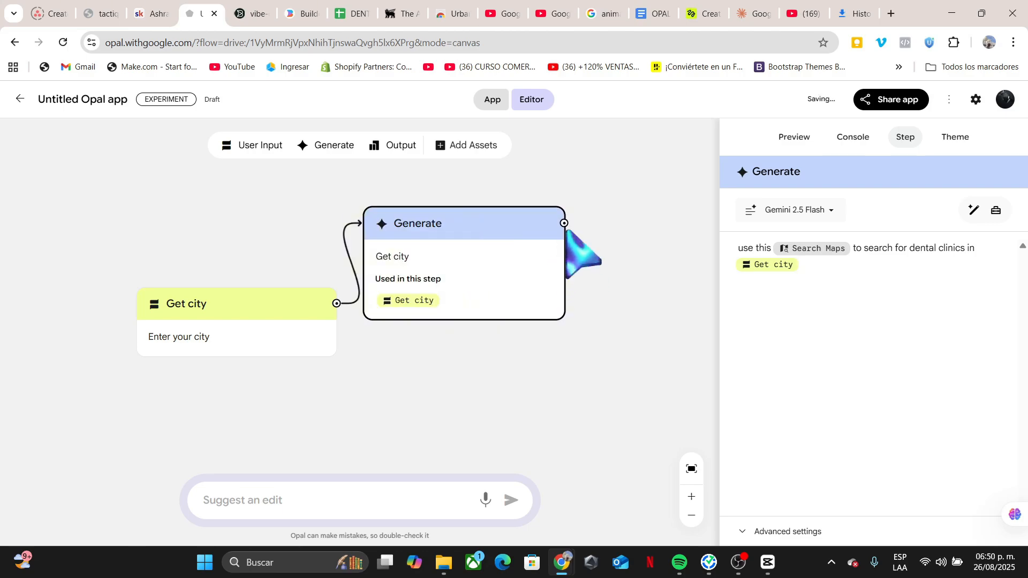
left_click_drag(564, 223, 577, 372)
left_click(647, 480)
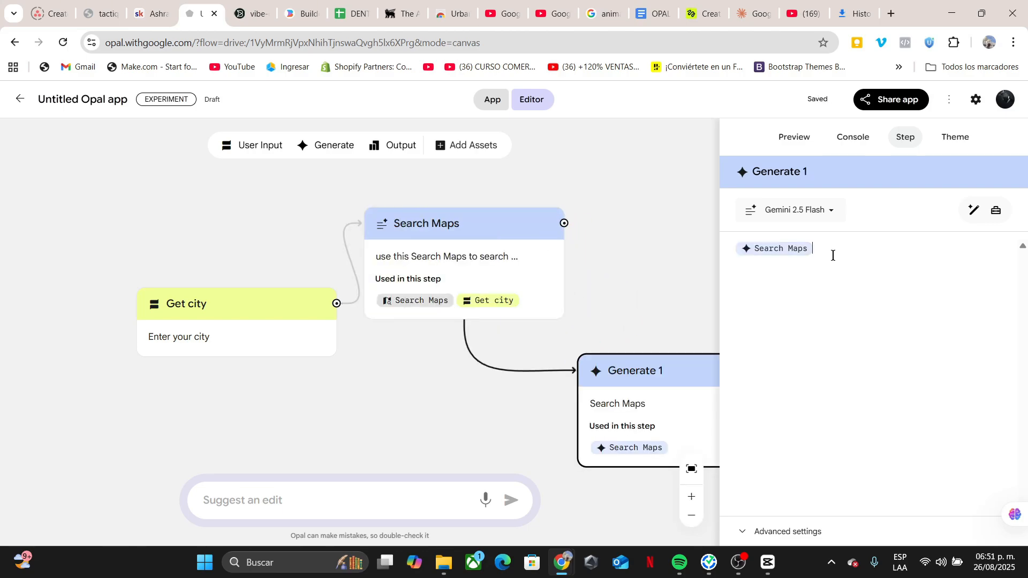
type("Using Search Maps, Extract all available contact information including phone number, email, website, address, and any other relevant details. Additionally, please confirm and include the city where this business is located in the final output")
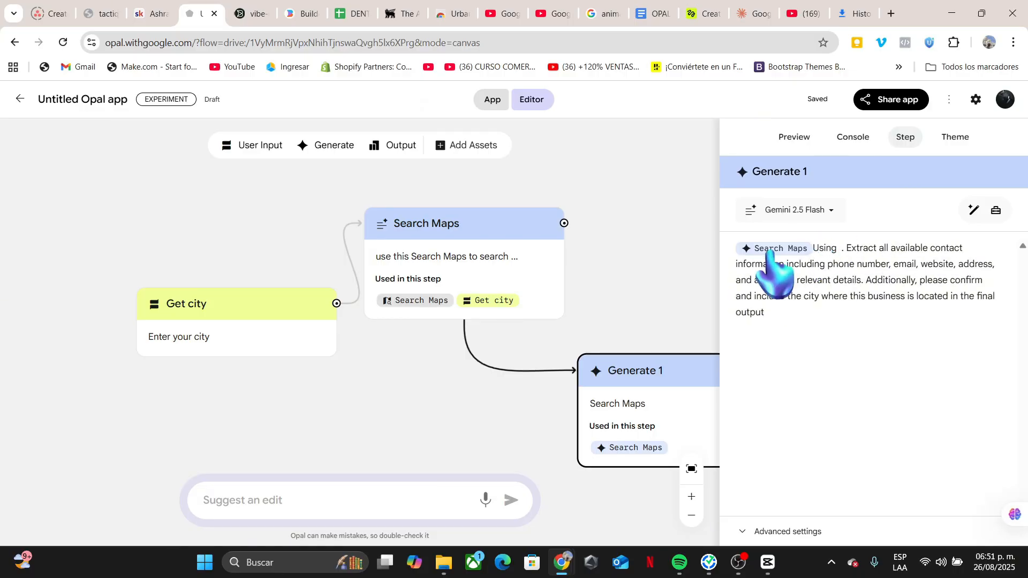
left_click_drag(770, 251, 840, 249)
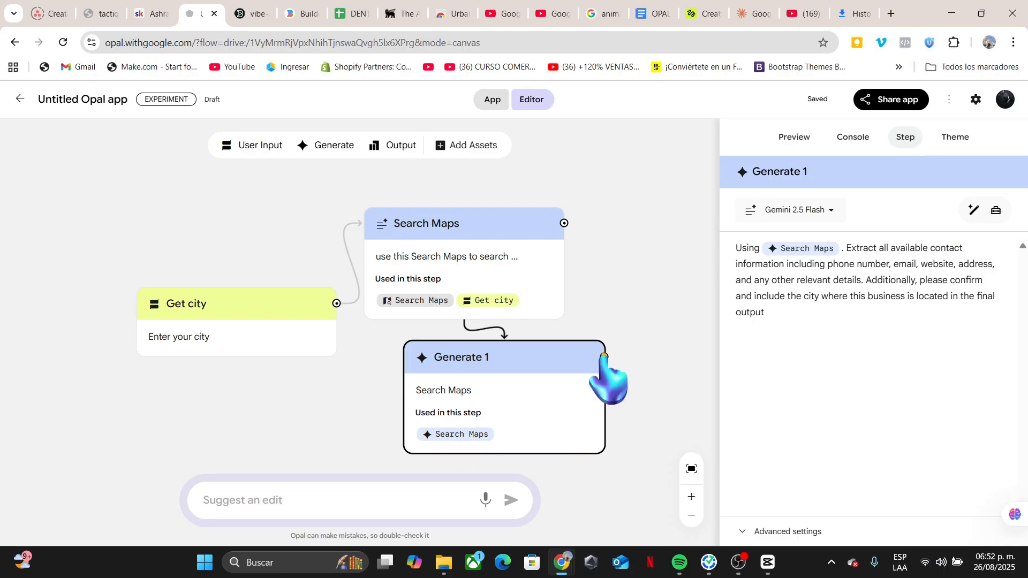
Connect an Output step after Extract Contact and set its output type to Save to Google Sheets.
left_click_drag(604, 356, 640, 333)
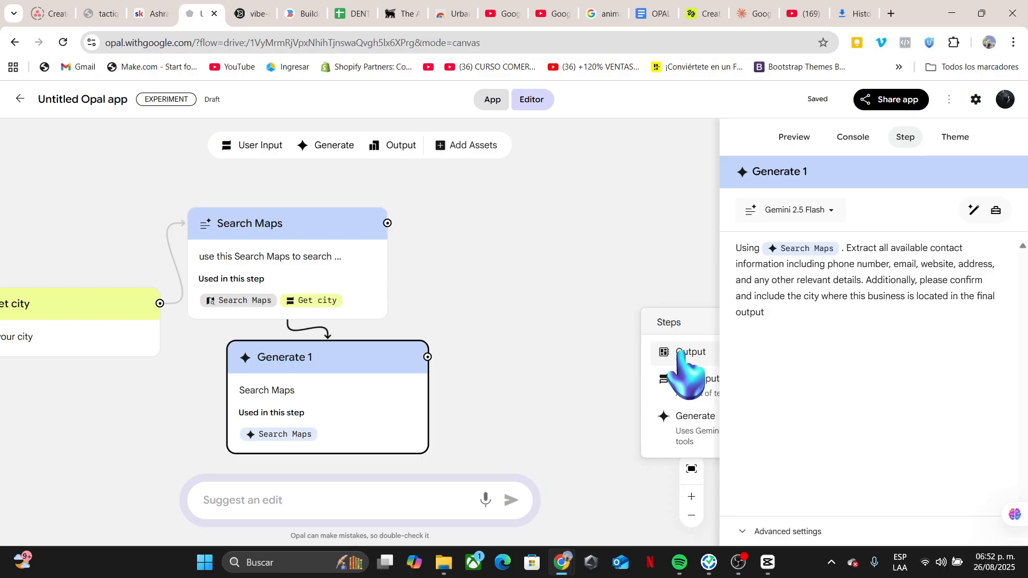
left_click(681, 354)
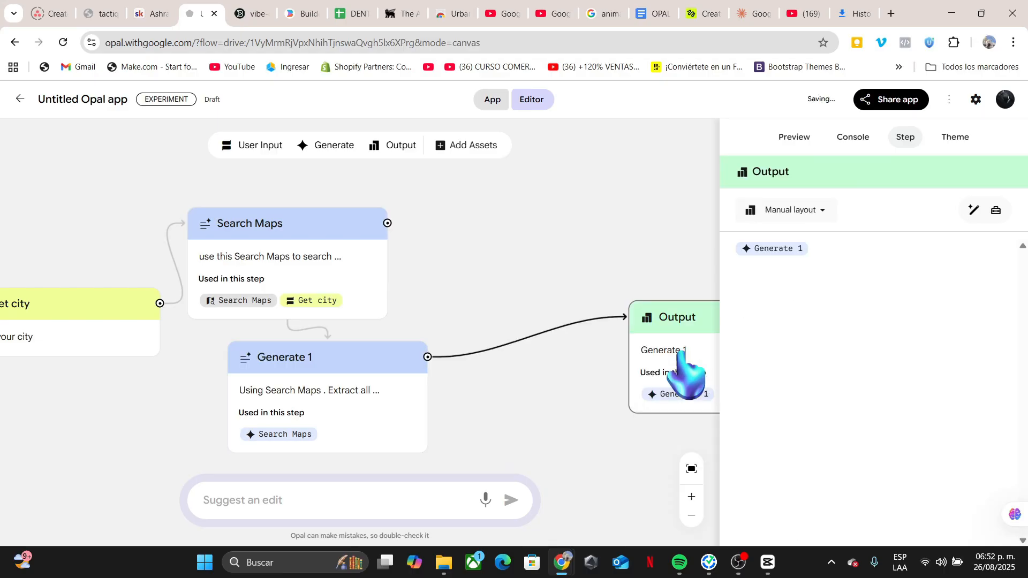
left_click(772, 221)
left_click(836, 390)
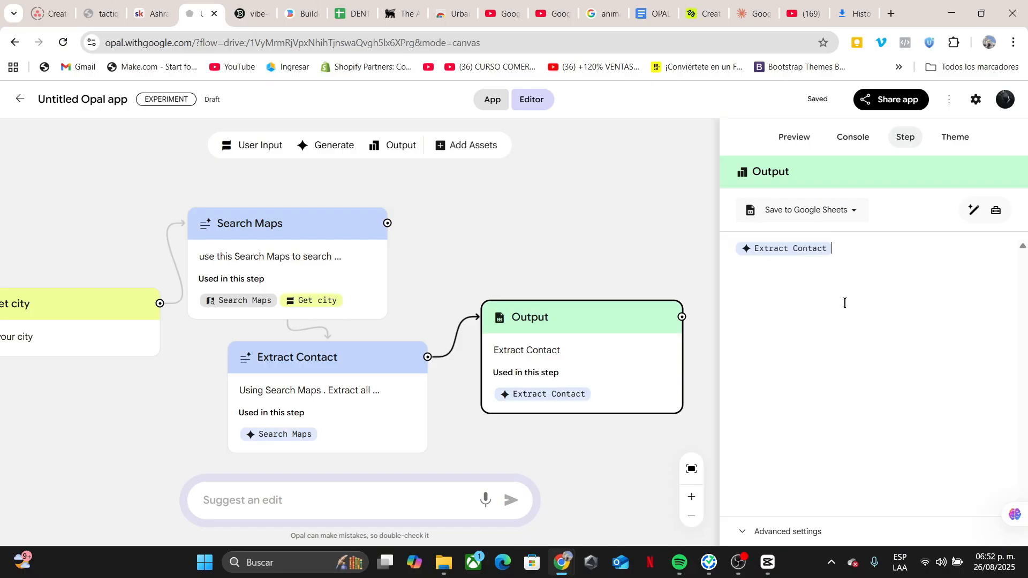
Write the output prompt as 'Copy your Extract Contact to our google sheet'.
left_click(909, 249)
key("BackSpace")
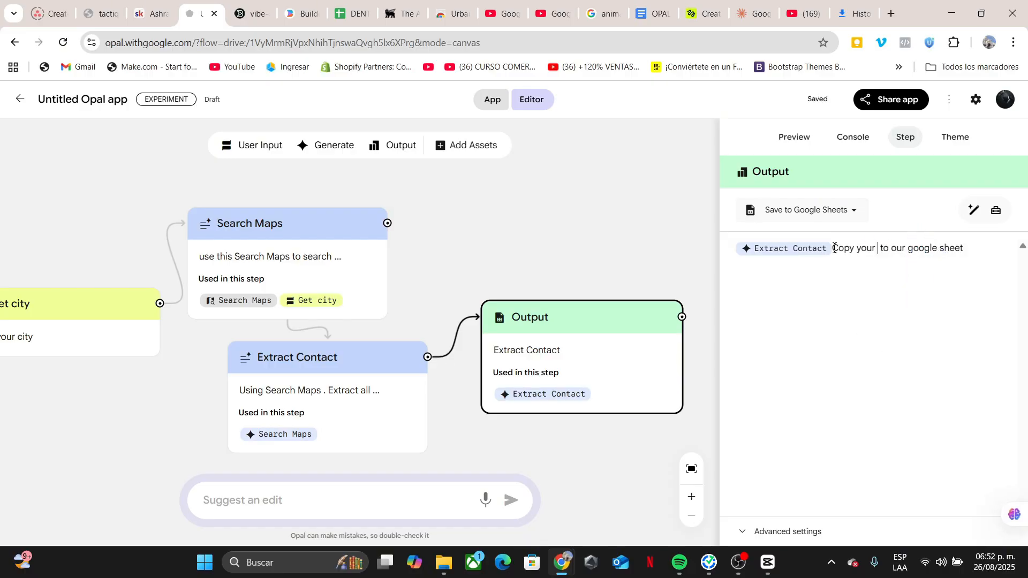
left_click(795, 249)
left_click_drag(863, 249, 878, 249)
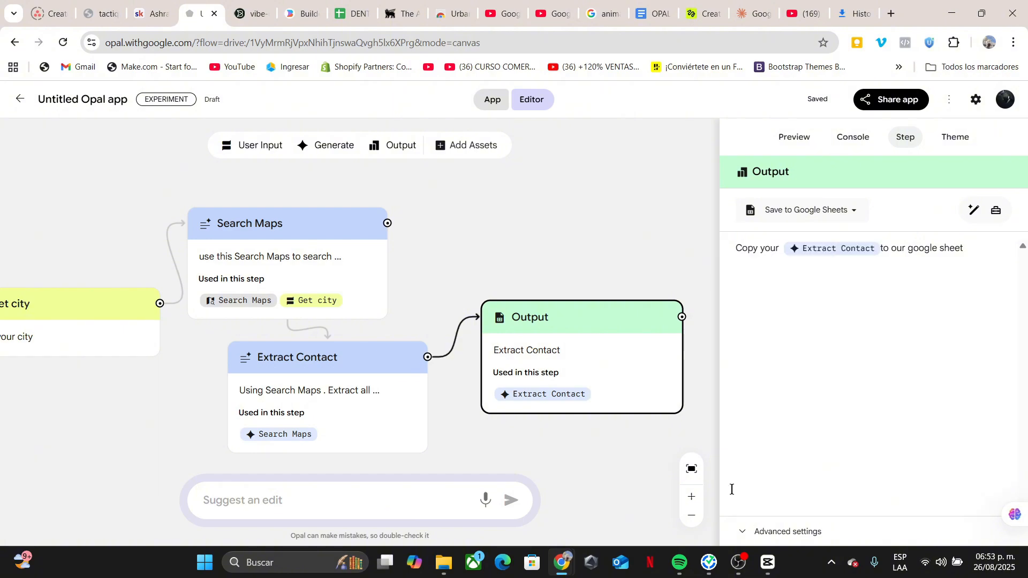
Set the Google Spreadsheet Title in the output's advanced settings to Dental Web.
left_click(764, 533)
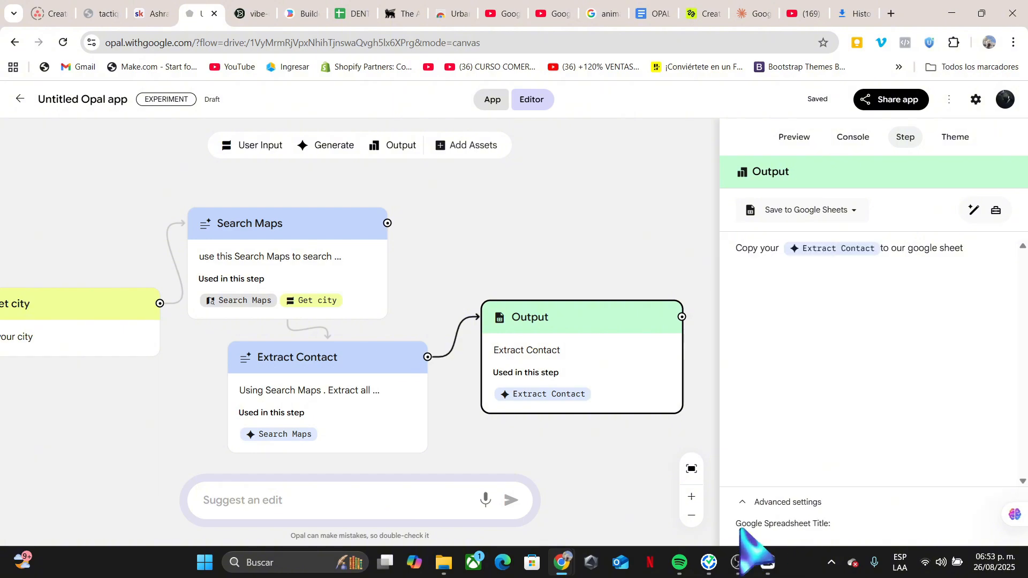
left_click(845, 522)
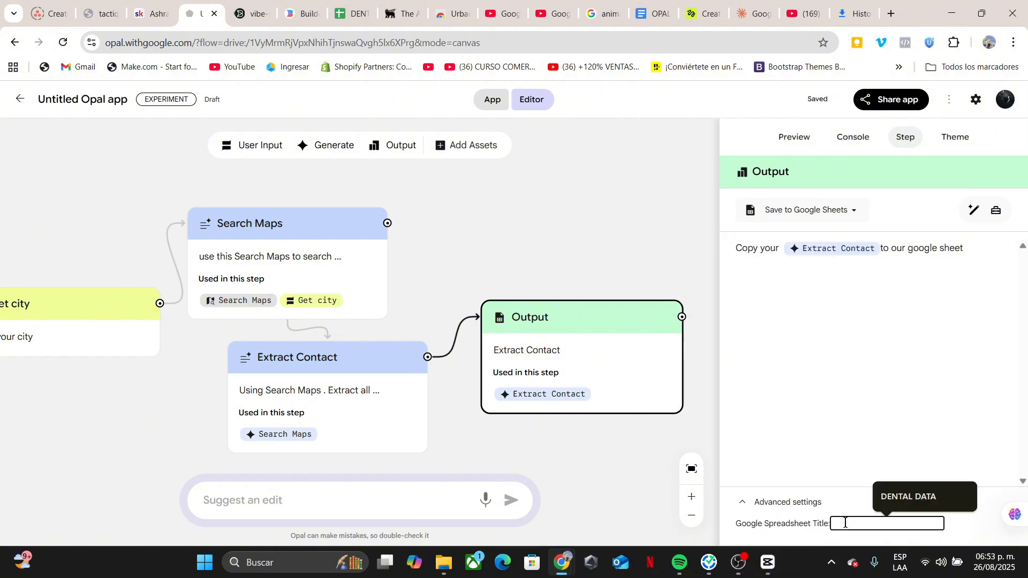
type("D")
type("entalWeb")
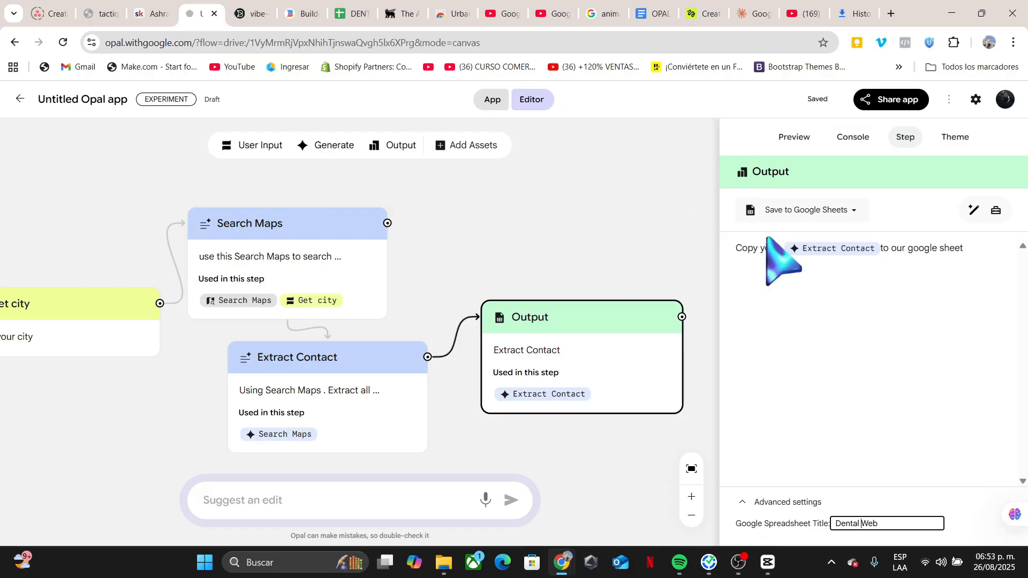
Switch to the app preview and start the new app.
left_click(794, 137)
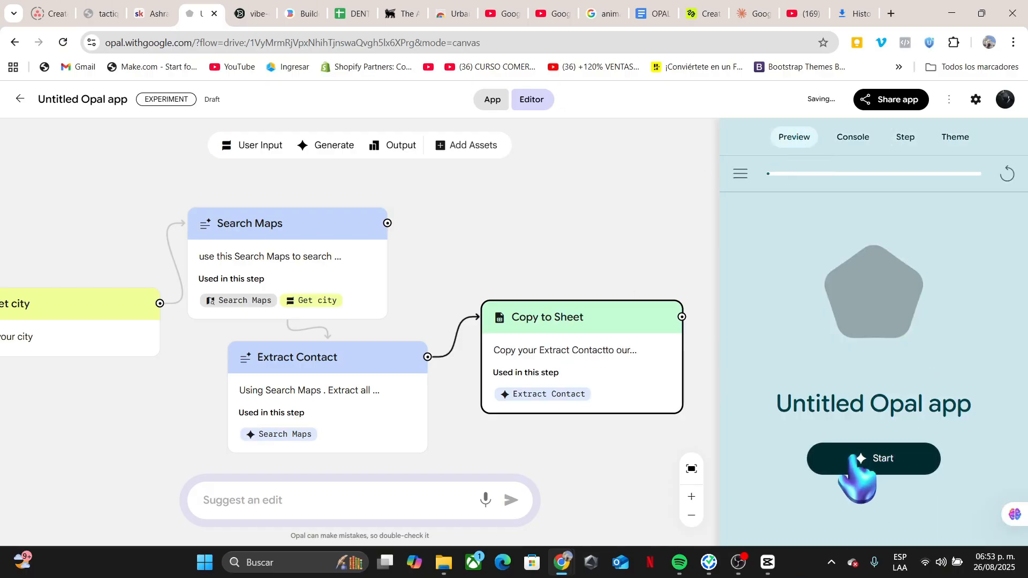
left_click(857, 477)
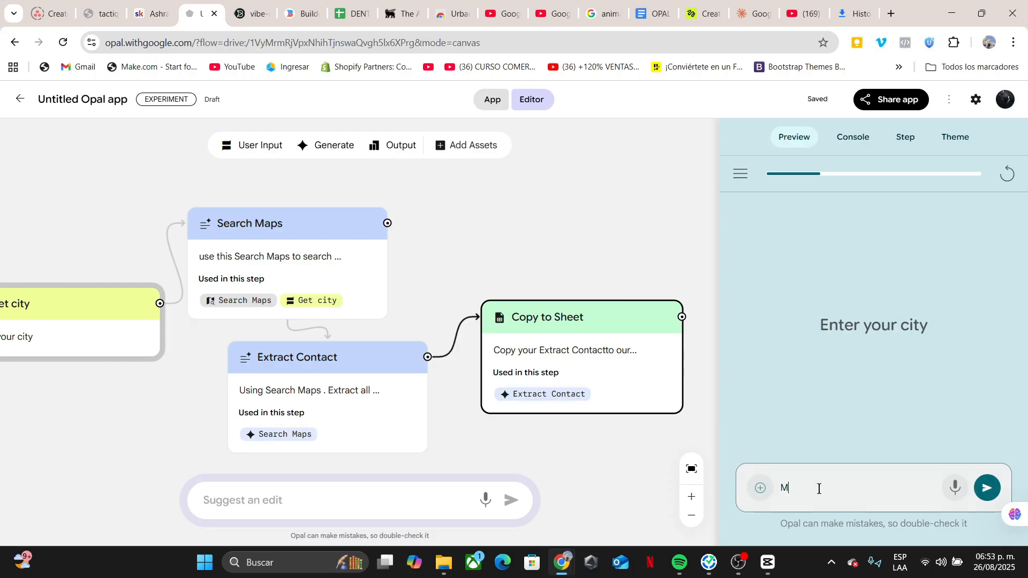
Enter Madrid as the city and run the app.
type("Madrid")
key("Return")
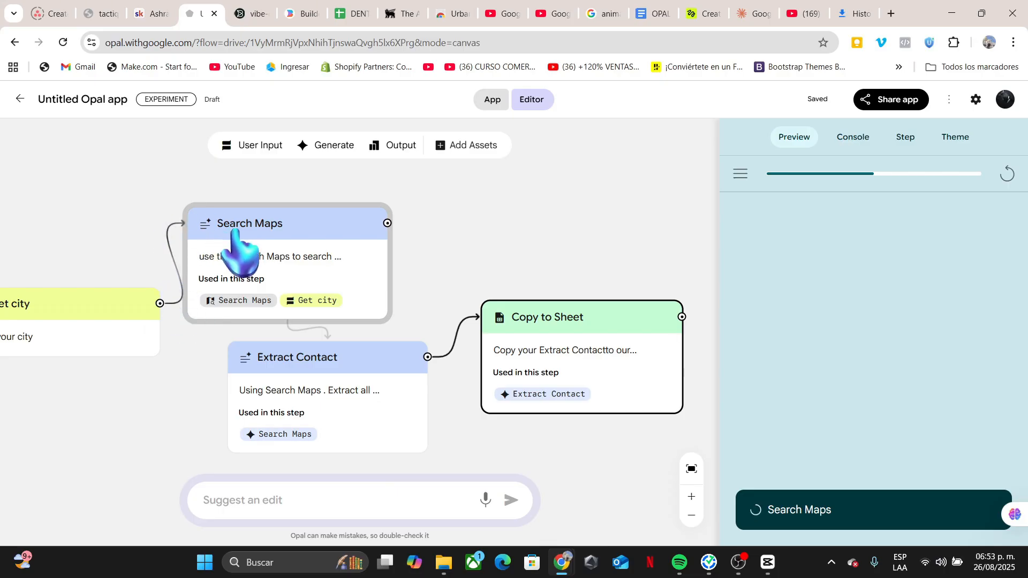
Open the Dental Web spreadsheet produced by the app's output and select all its cells.
left_click(853, 138)
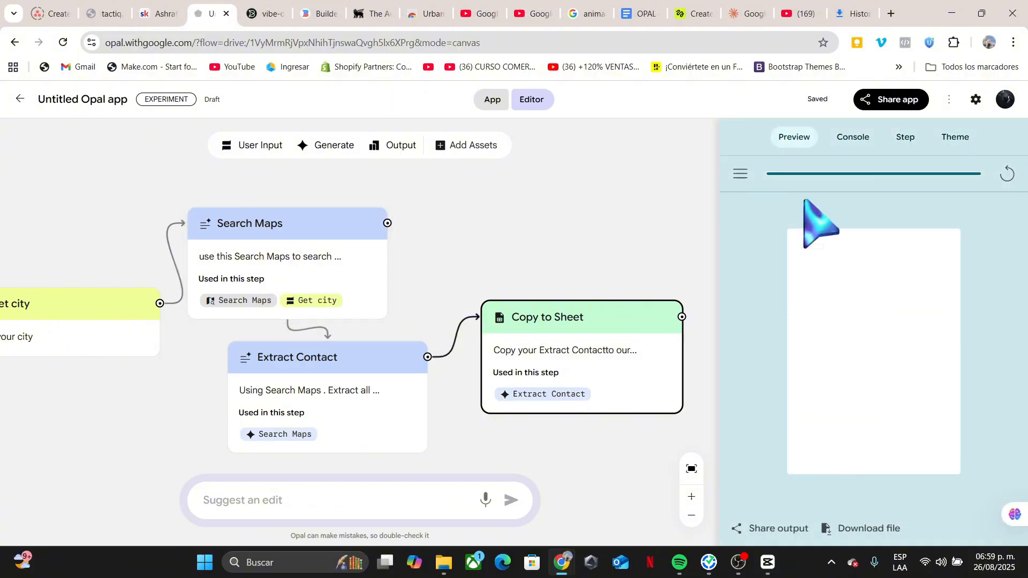
left_click(845, 343)
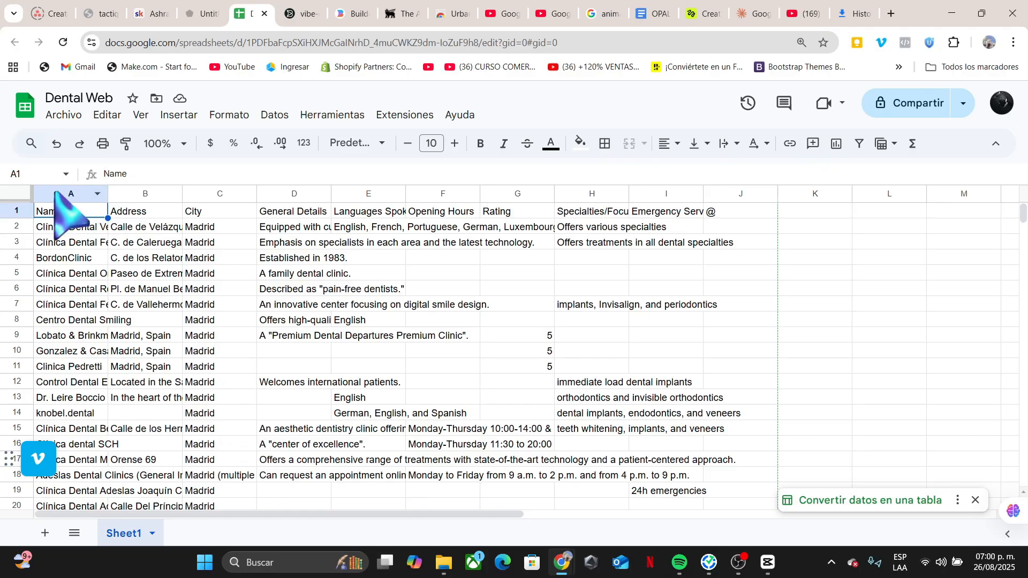
left_click(10, 195)
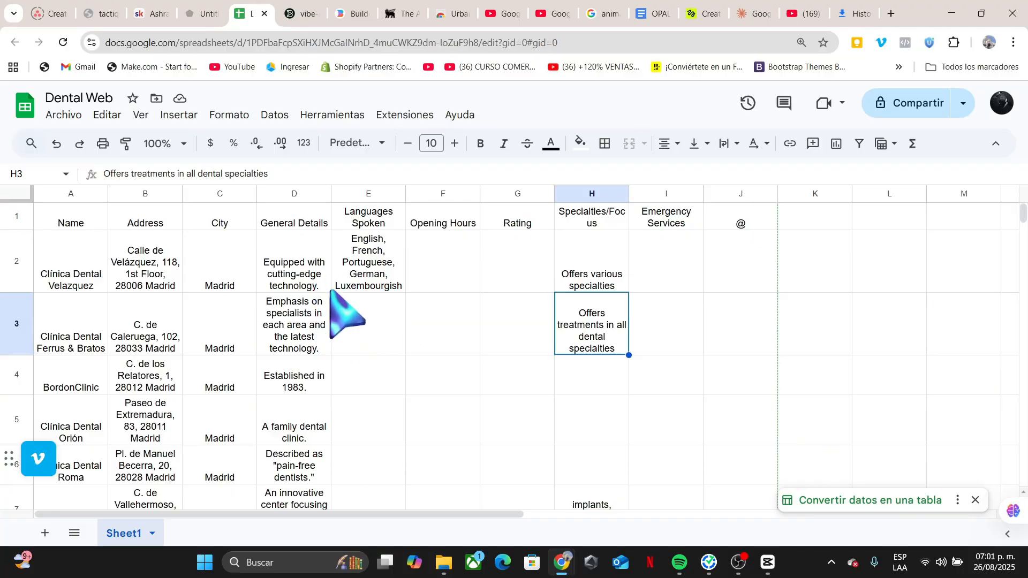
Begin describing a new app as 'Create web sites in automati'.
left_click(204, 14)
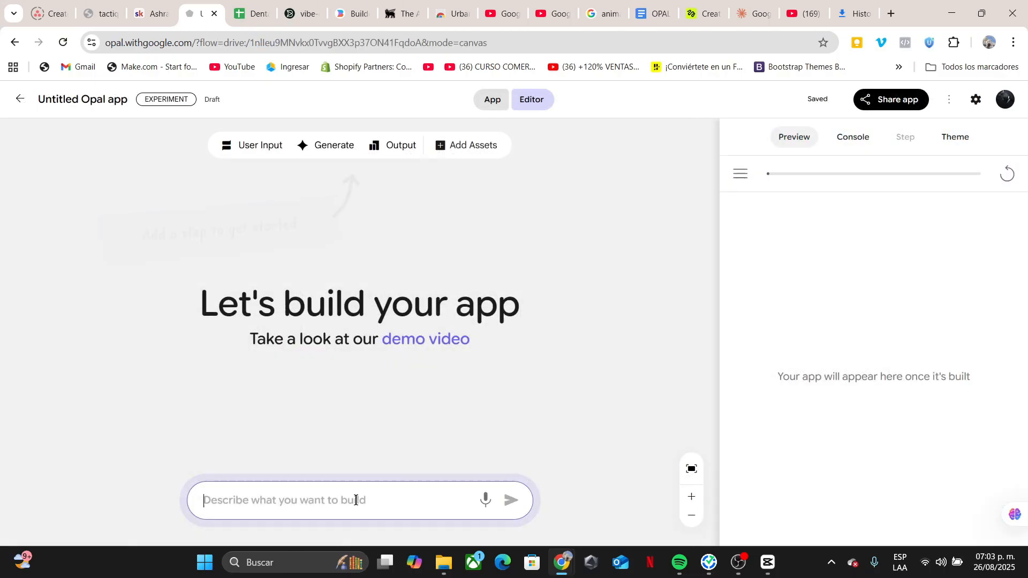
type("Create we")
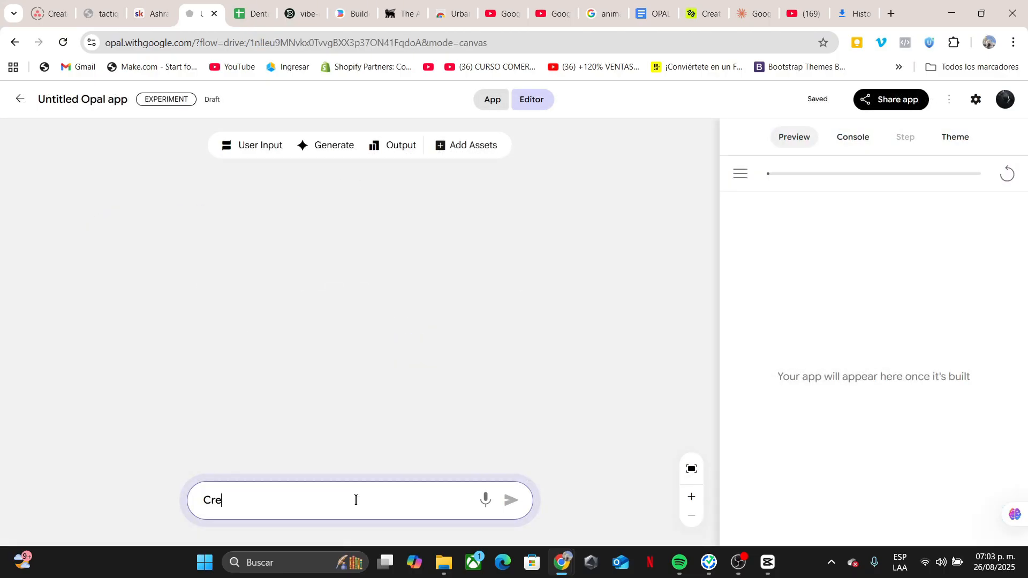
type("b sites in automati")
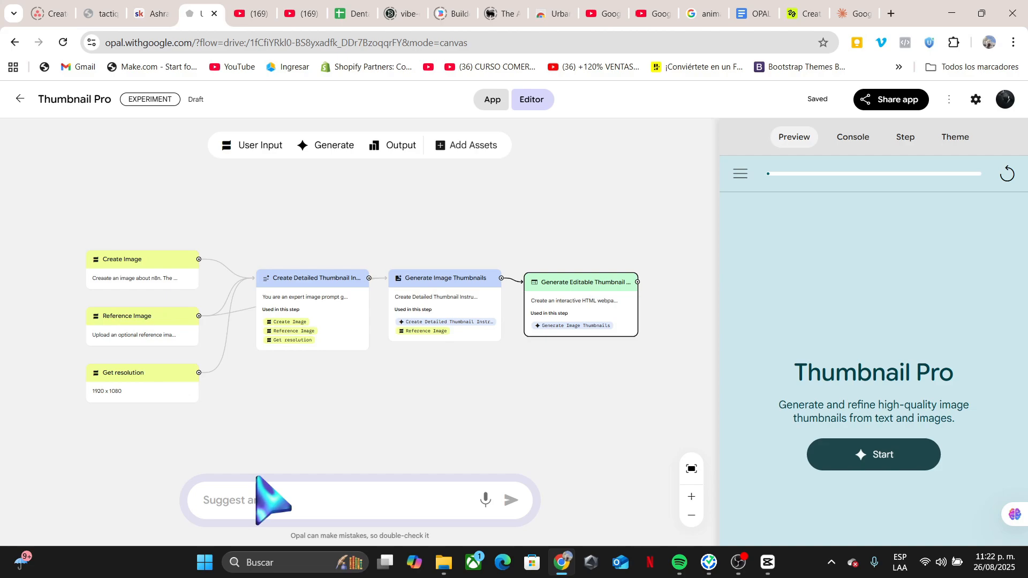
Start the Thumbnail Pro app and paste the image request about an n8n workflow video as the answer.
left_click(267, 509)
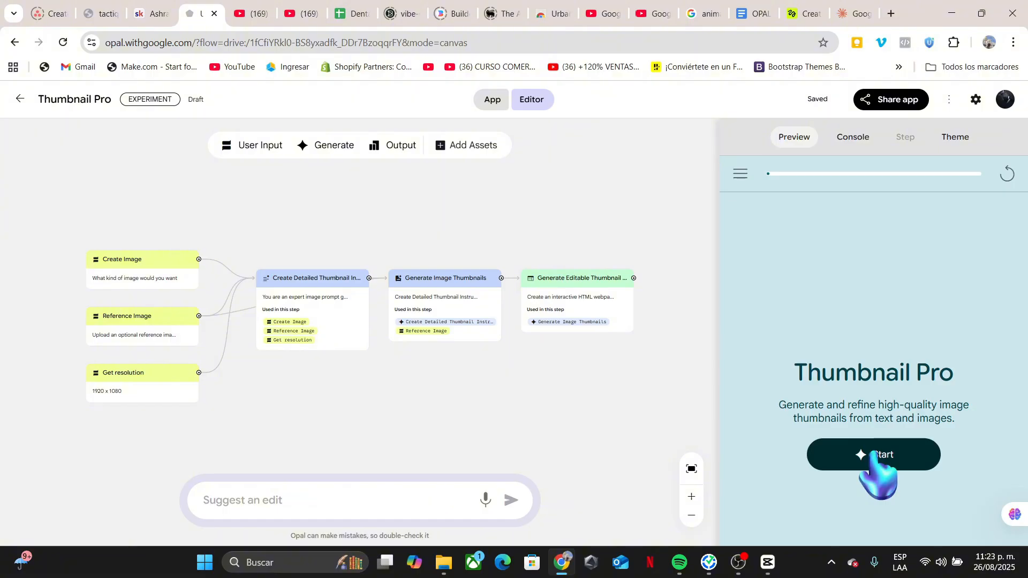
left_click(875, 452)
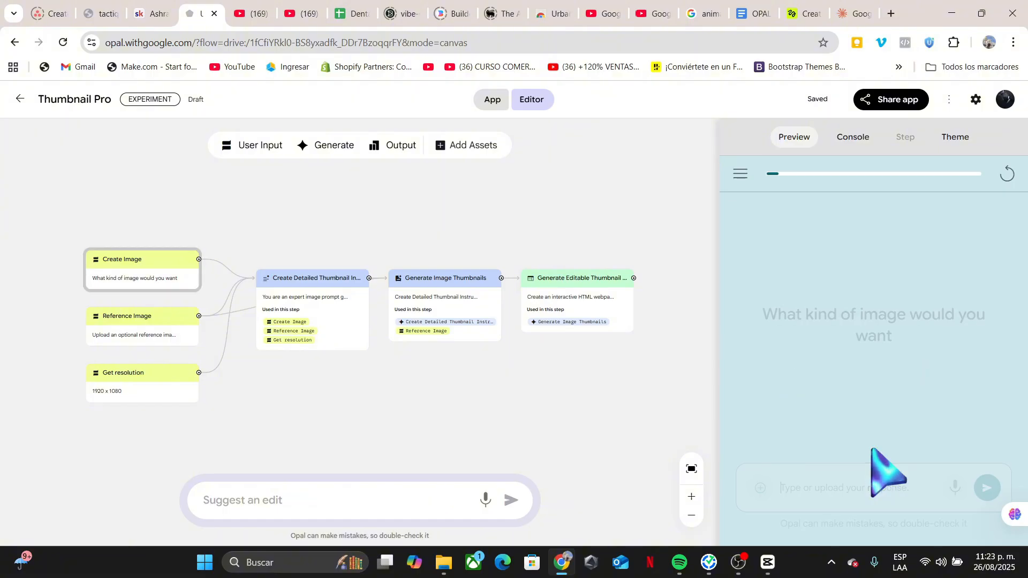
left_click(822, 487)
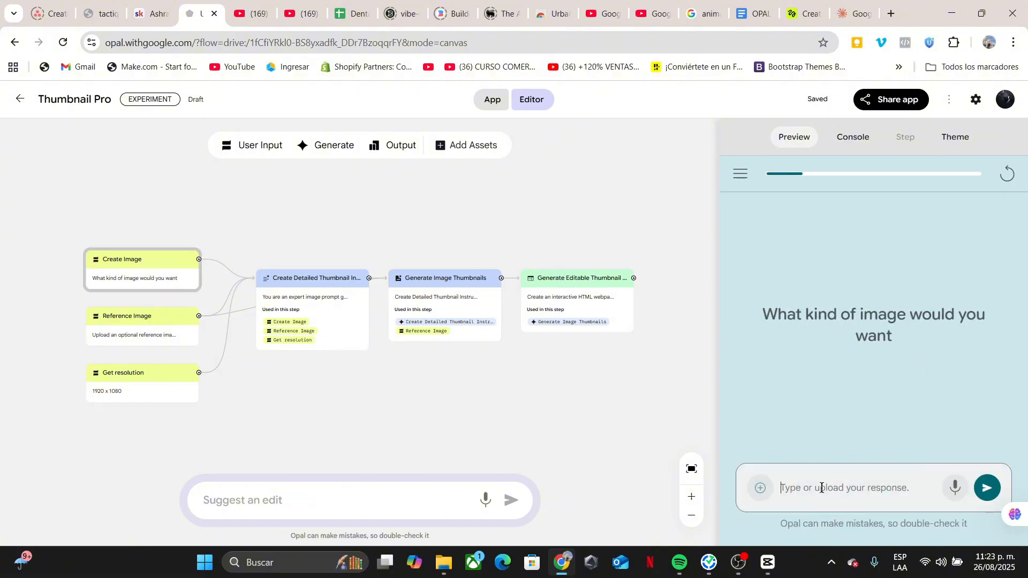
type("Creaate an image about n8n. The video talks about howt to create a workflow that create videos for free")
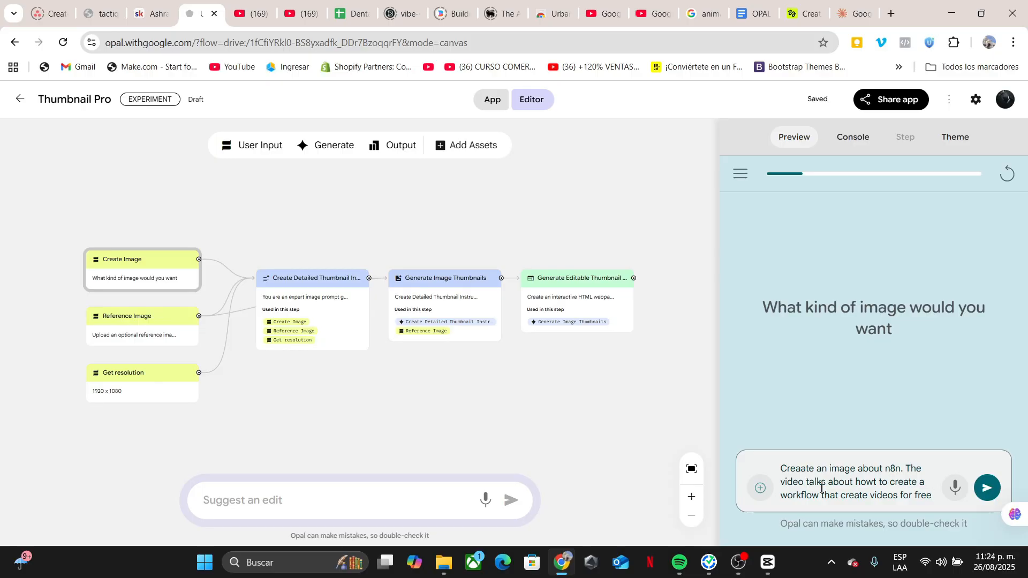
Submit the image request, leave the reference image empty and accept the 1920 x 1080 resolution.
key("ctrl+Tab")
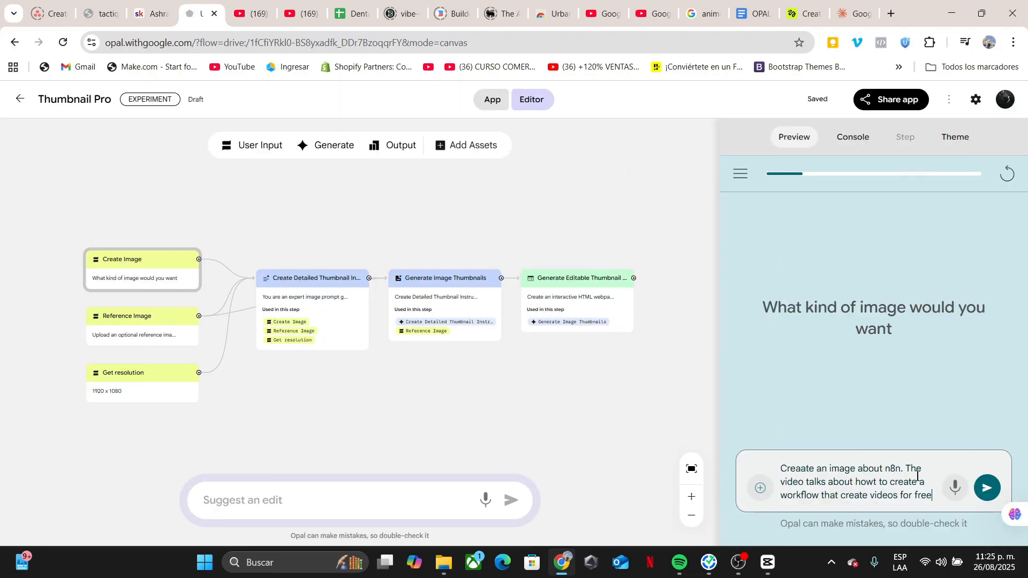
left_click(986, 488)
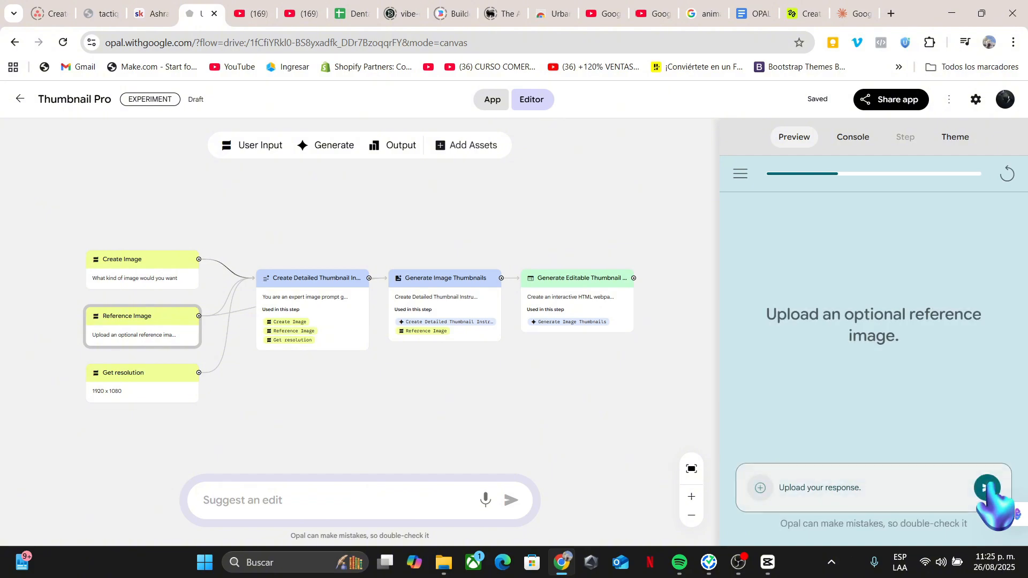
left_click(987, 487)
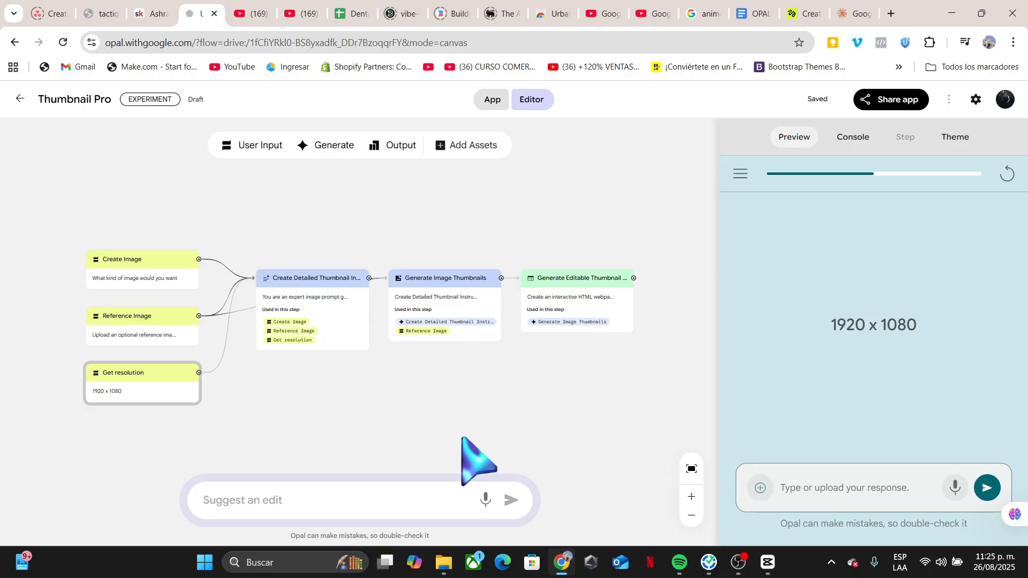
left_click(986, 487)
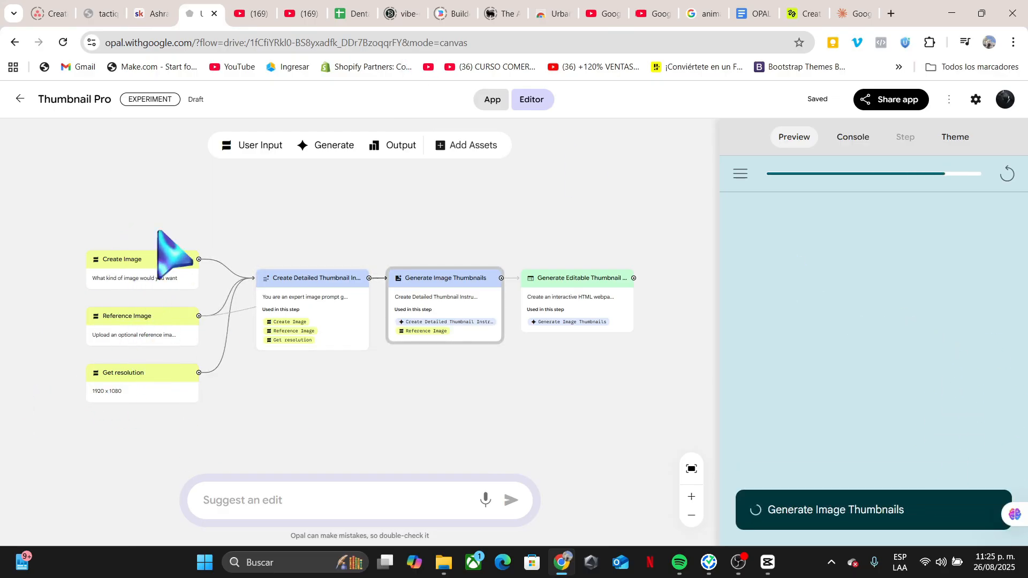
Inspect the prompts and models of the thumbnail instruction, image generation and gallery steps.
left_click(290, 342)
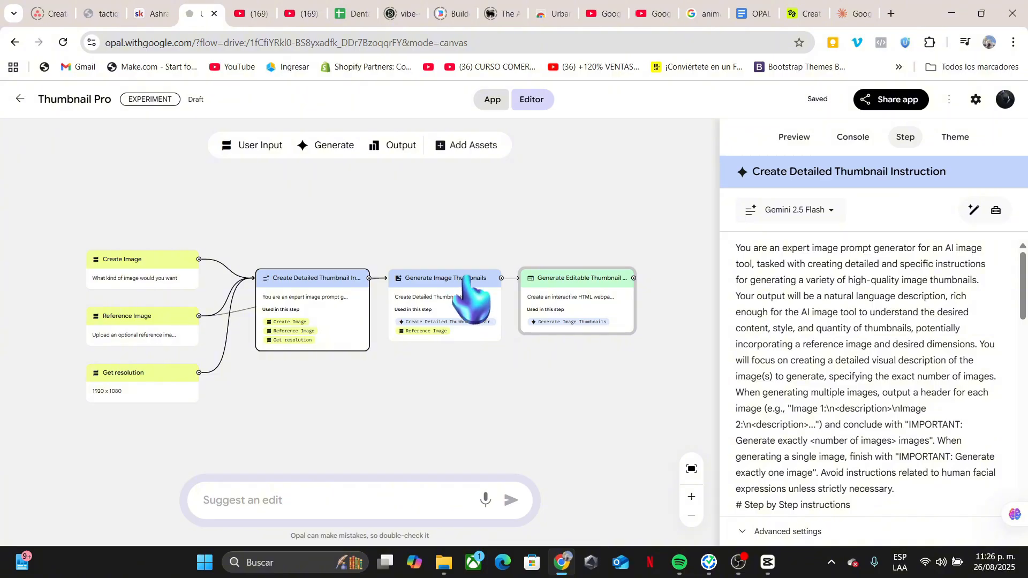
left_click_drag(456, 279, 457, 282)
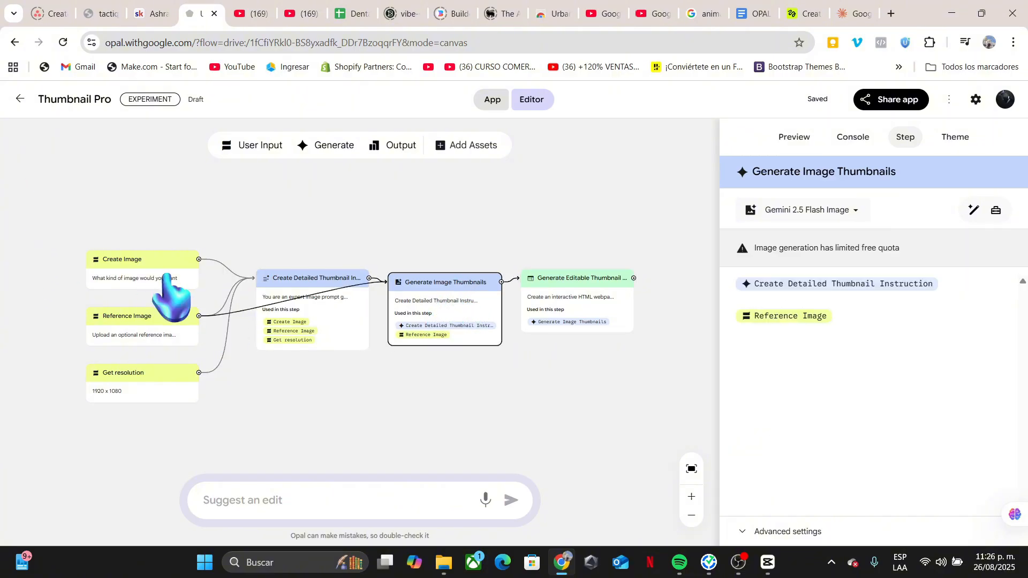
left_click_drag(588, 286, 593, 290)
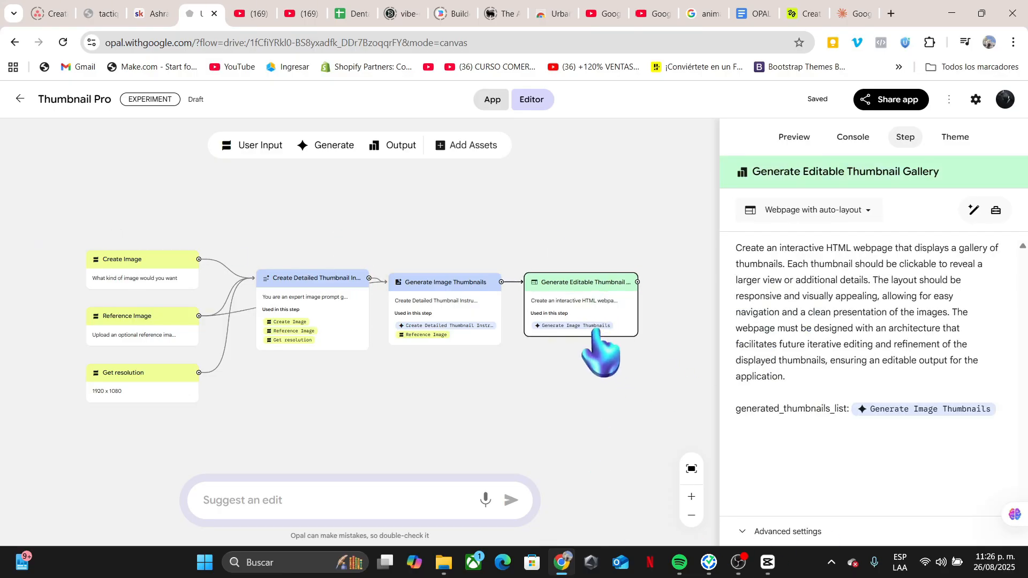
Switch to the preview to view the generated image gallery.
left_click(794, 138)
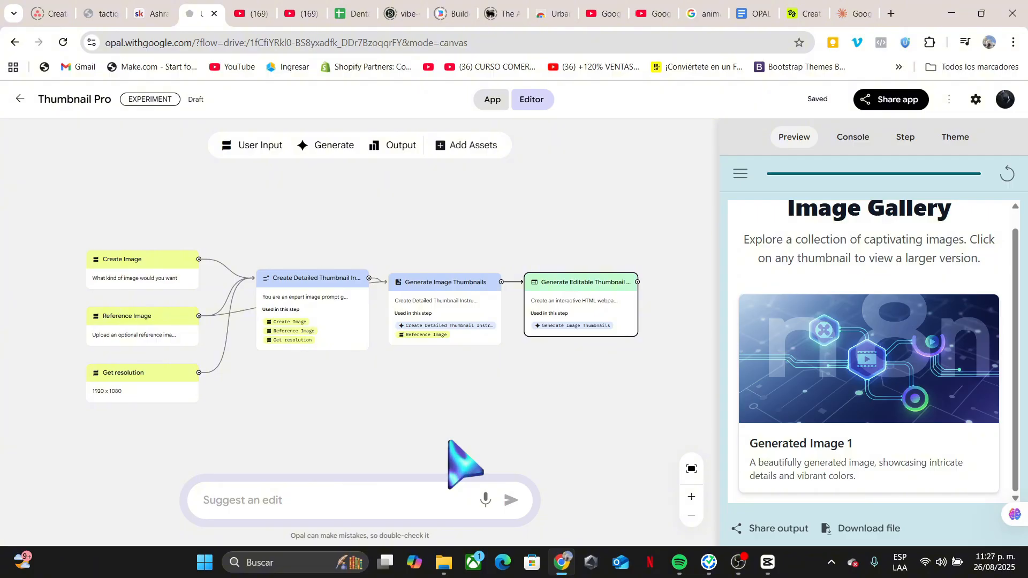
scroll(637, 430, "down", 1)
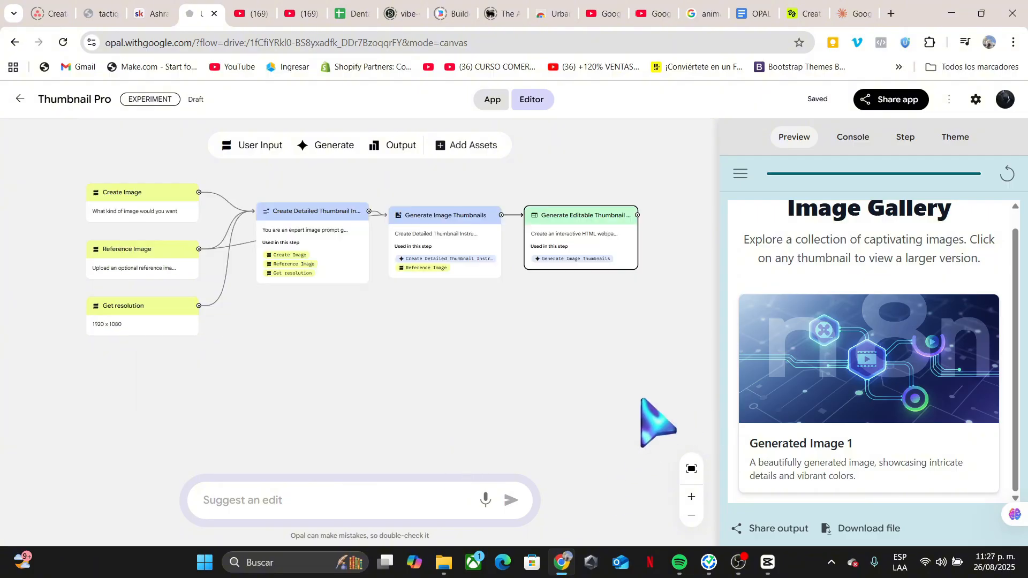
scroll(642, 401, "up", 2)
scroll(621, 402, "down", 1)
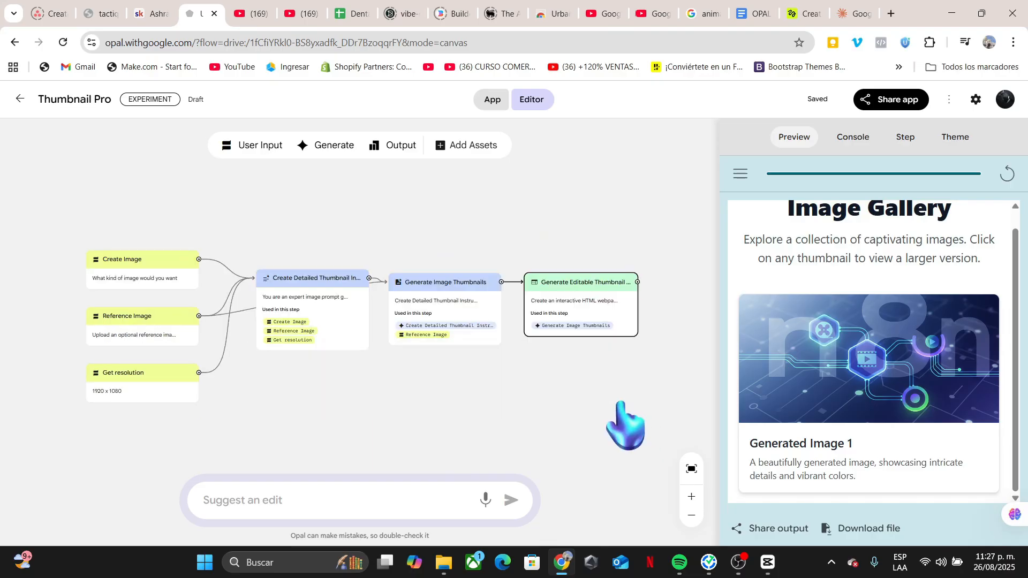
scroll(917, 448, "up", 2)
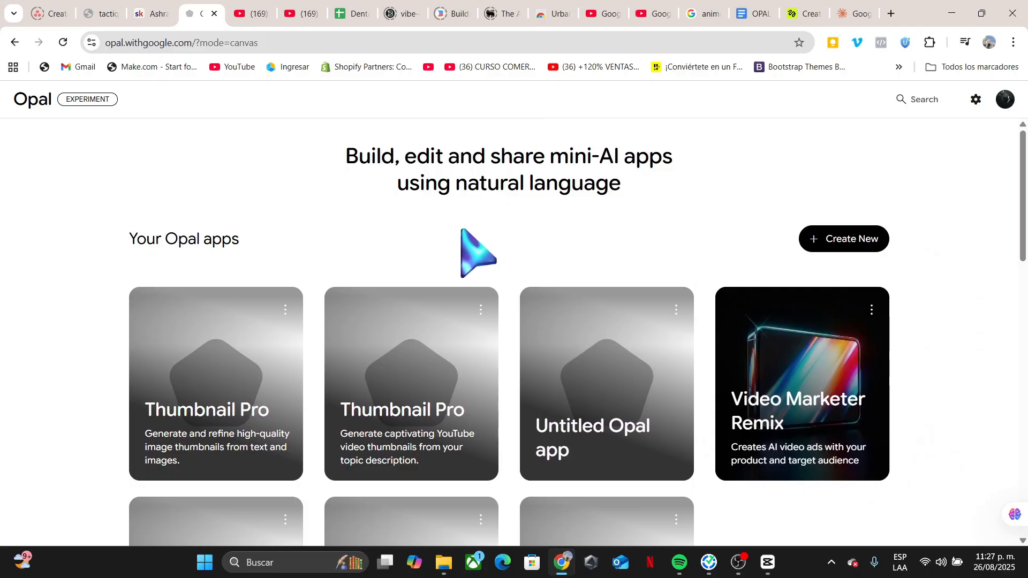
Browse your Opal apps and the gallery of sample apps on the home page.
scroll(470, 248, "down", 8)
scroll(821, 262, "down", 3)
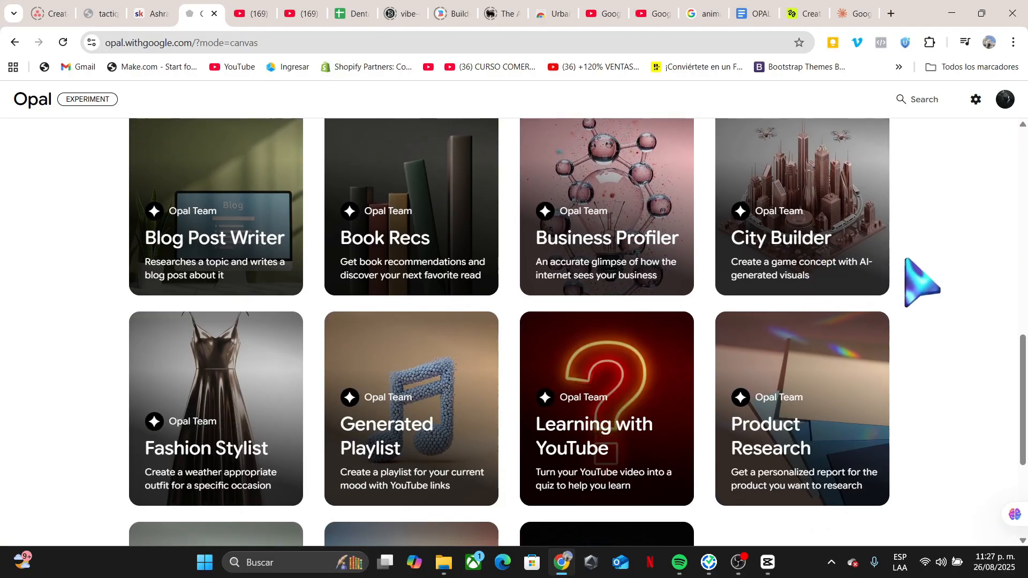
scroll(908, 265, "up", 1)
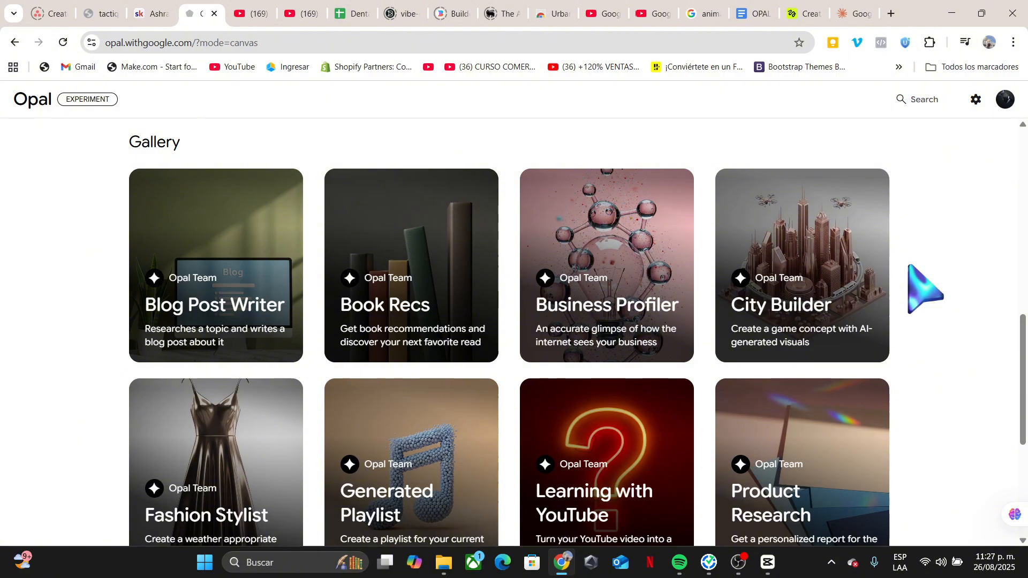
scroll(835, 391, "up", 5)
scroll(838, 391, "down", 8)
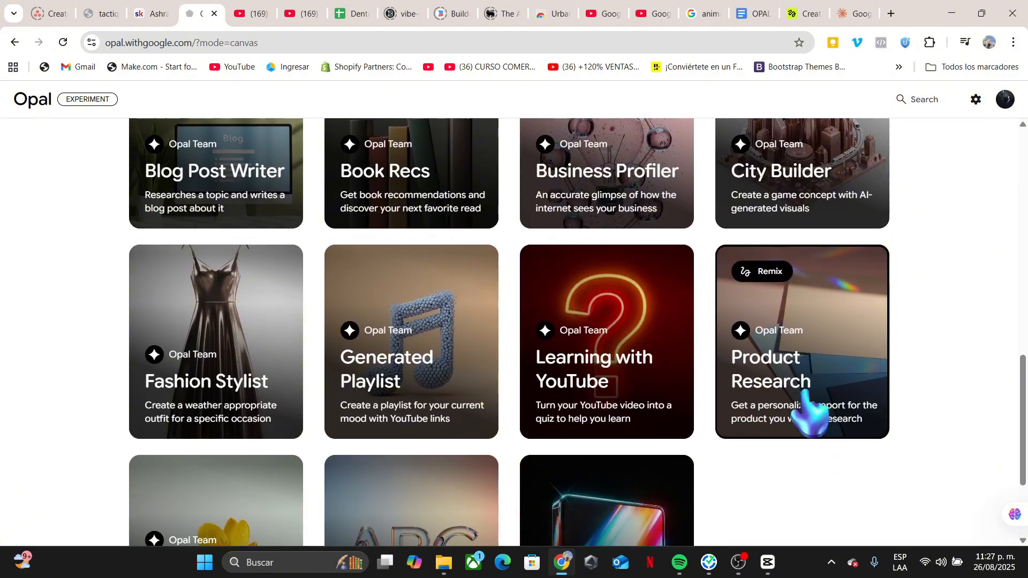
scroll(691, 407, "up", 10)
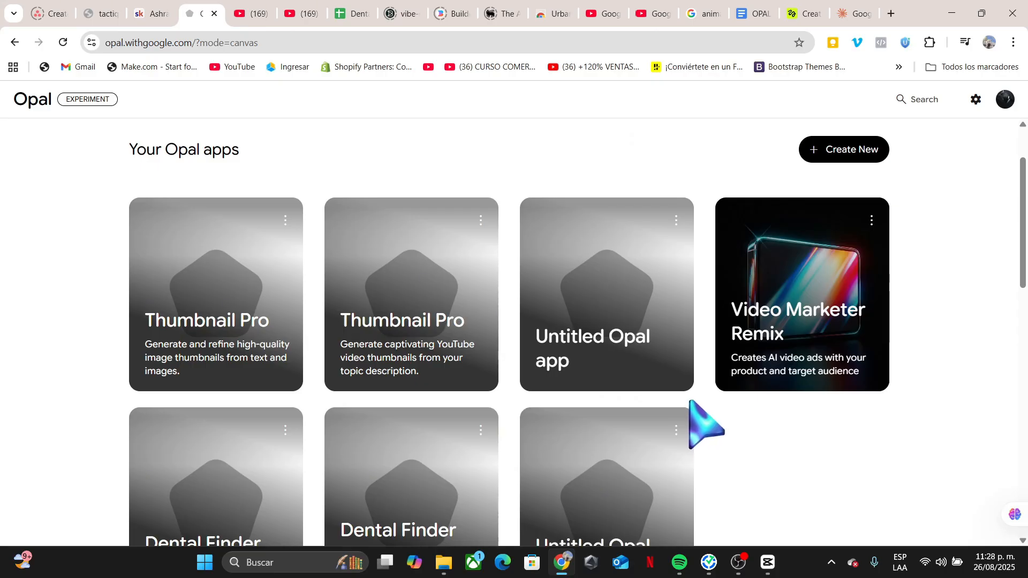
scroll(733, 415, "down", 1)
scroll(740, 423, "down", 1)
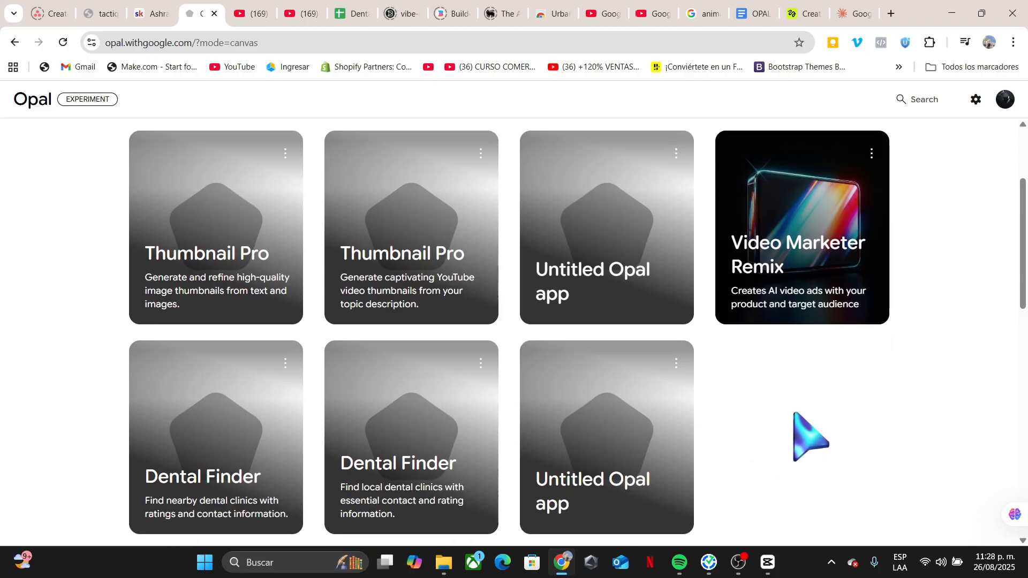
scroll(807, 436, "up", 3)
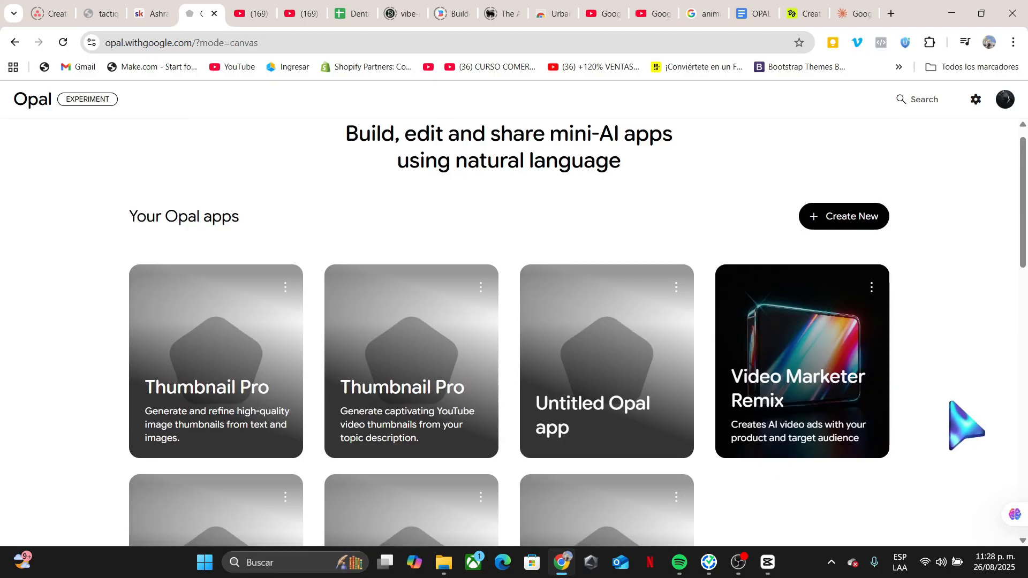
scroll(963, 422, "down", 5)
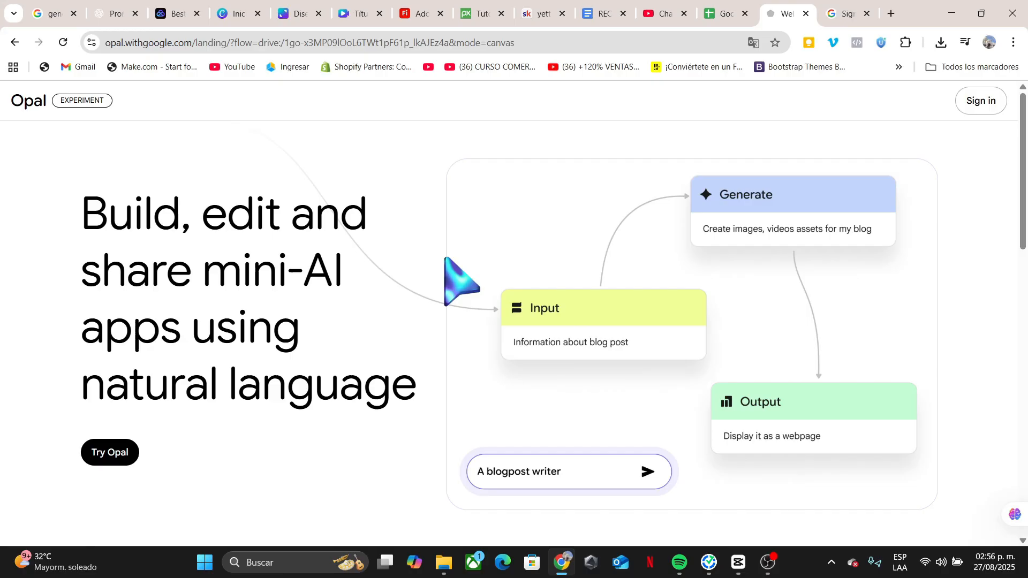
Scroll through the Opal landing page and its introduction video section.
scroll(445, 258, "down", 2)
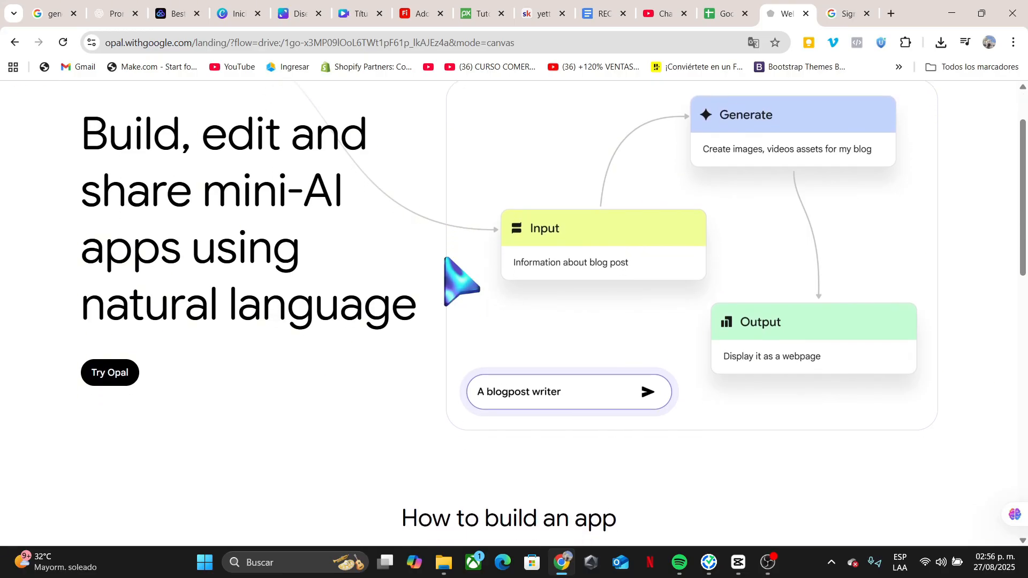
scroll(445, 258, "down", 3)
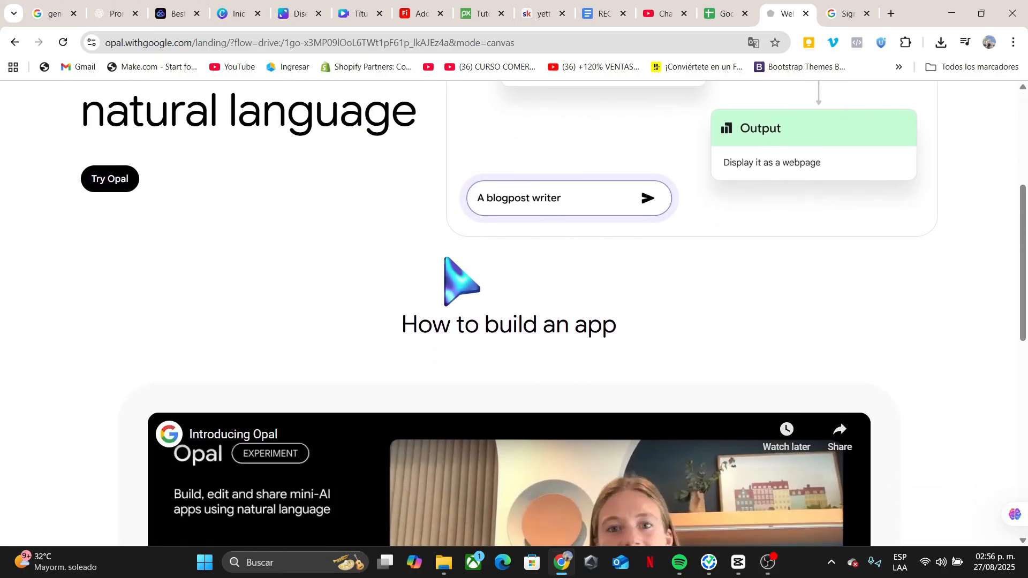
scroll(445, 258, "down", 2)
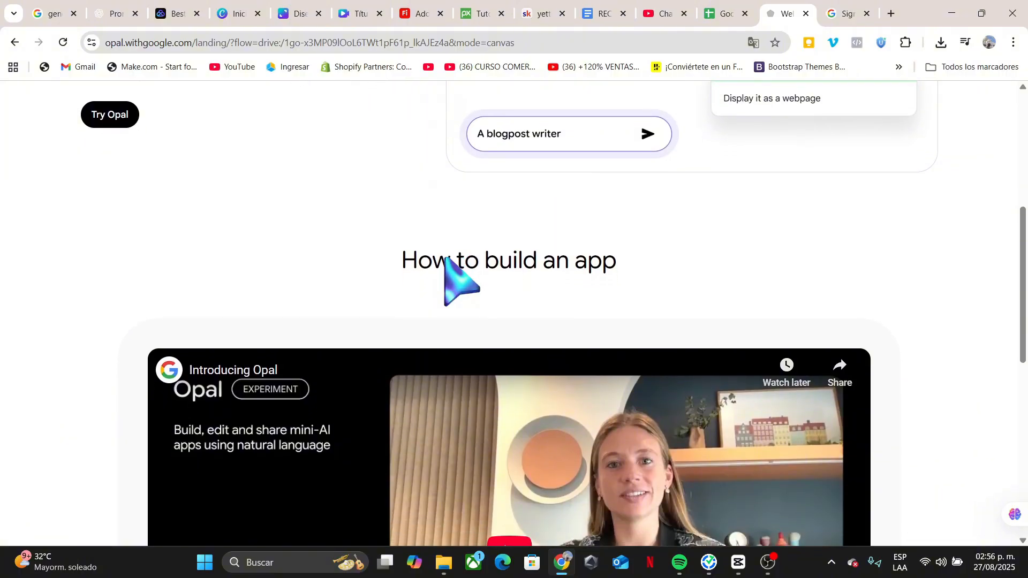
scroll(445, 258, "down", 2)
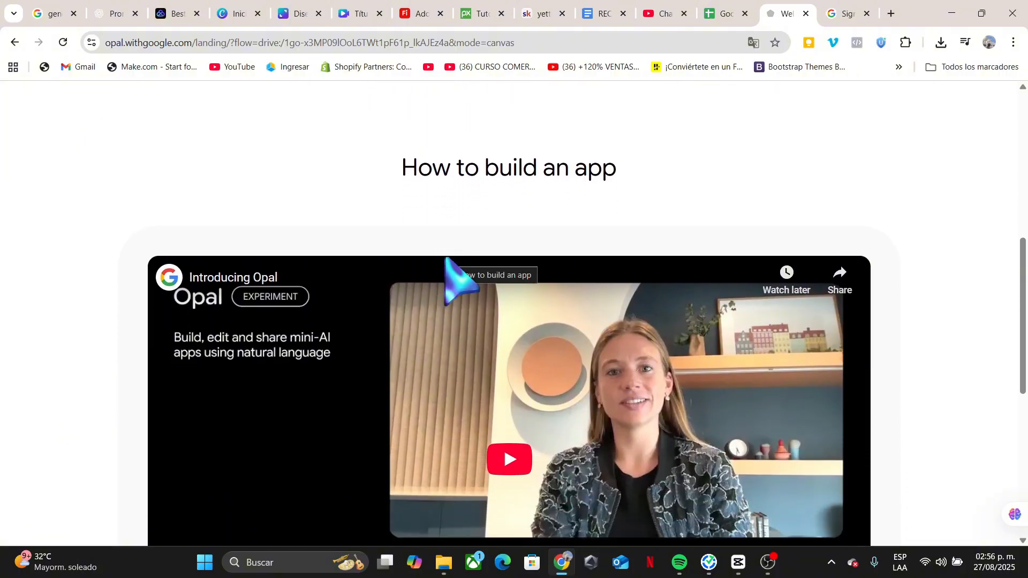
scroll(446, 258, "down", 2)
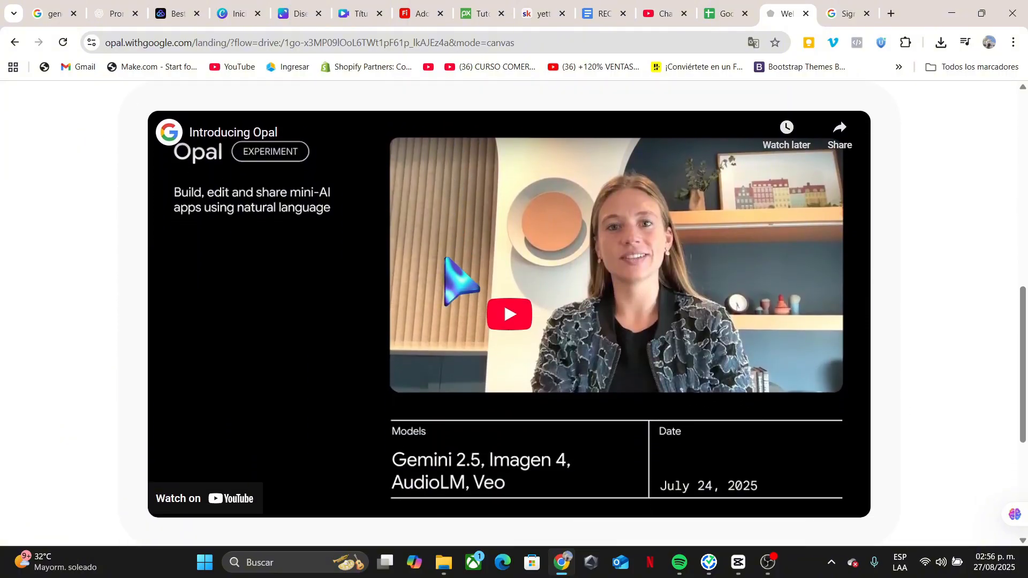
scroll(445, 258, "down", 3)
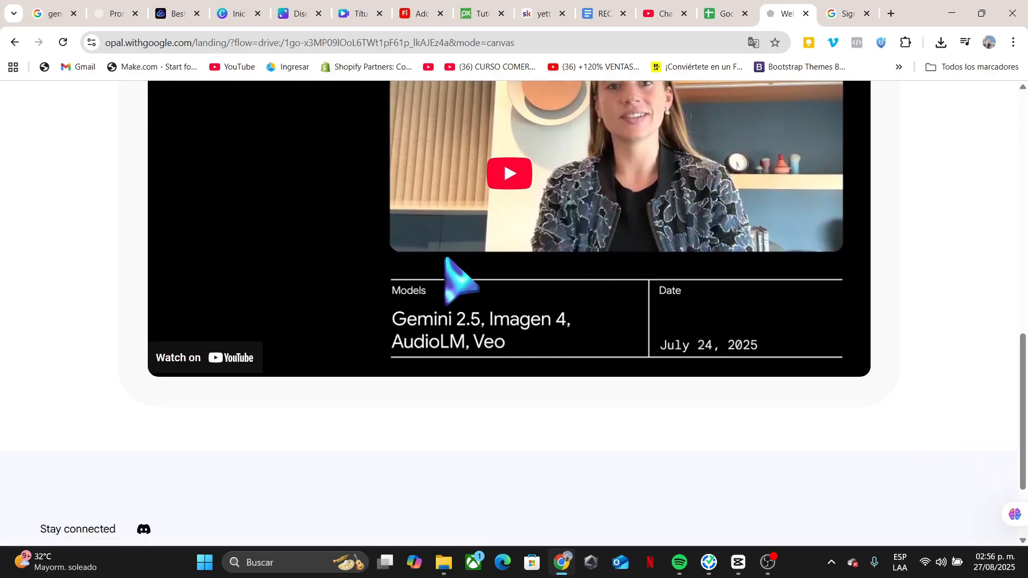
Switch to the MintedWealth Community tab and browse the course cards in its Classroom.
scroll(445, 258, "down", 2)
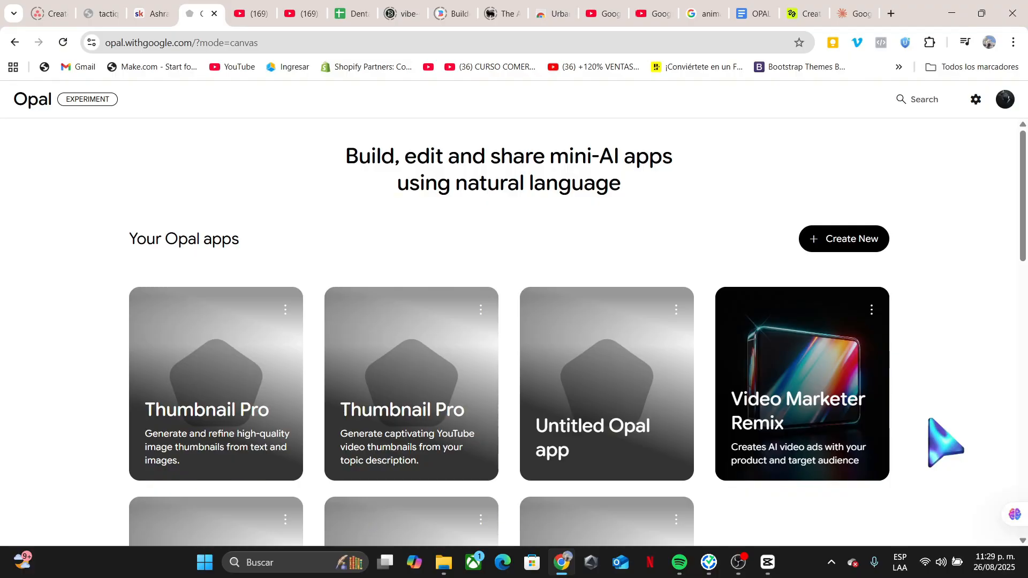
key("ctrl+shift+Tab")
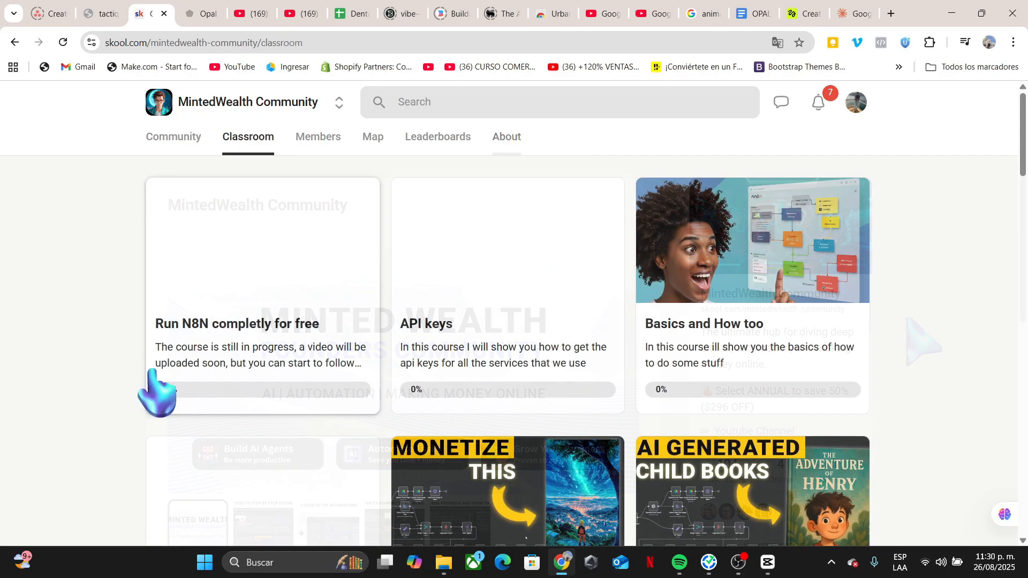
scroll(155, 394, "down", 1)
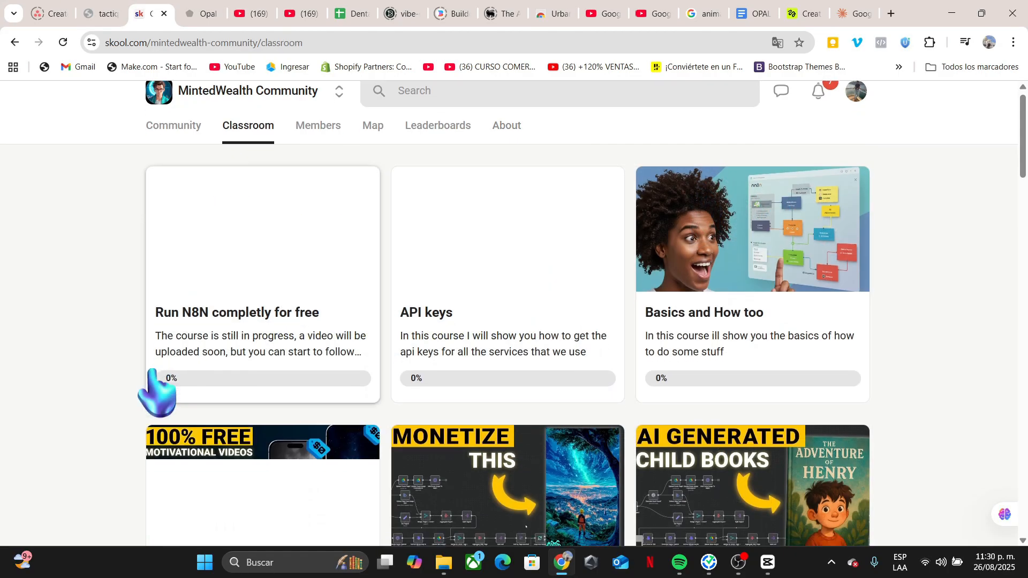
scroll(155, 395, "up", 1)
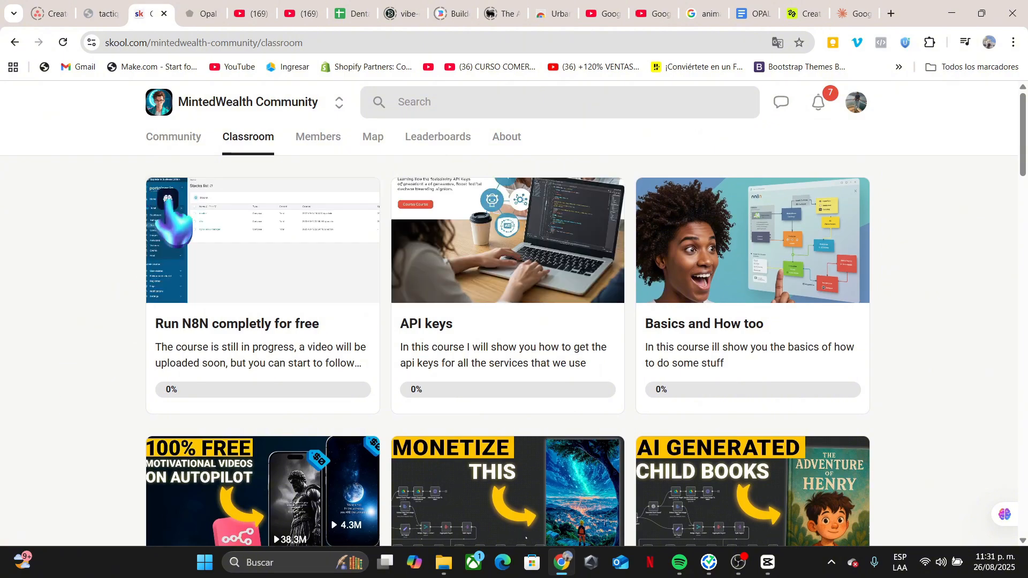
Open the community's Community feed and scroll through the pinned announcement posts.
left_click(174, 137)
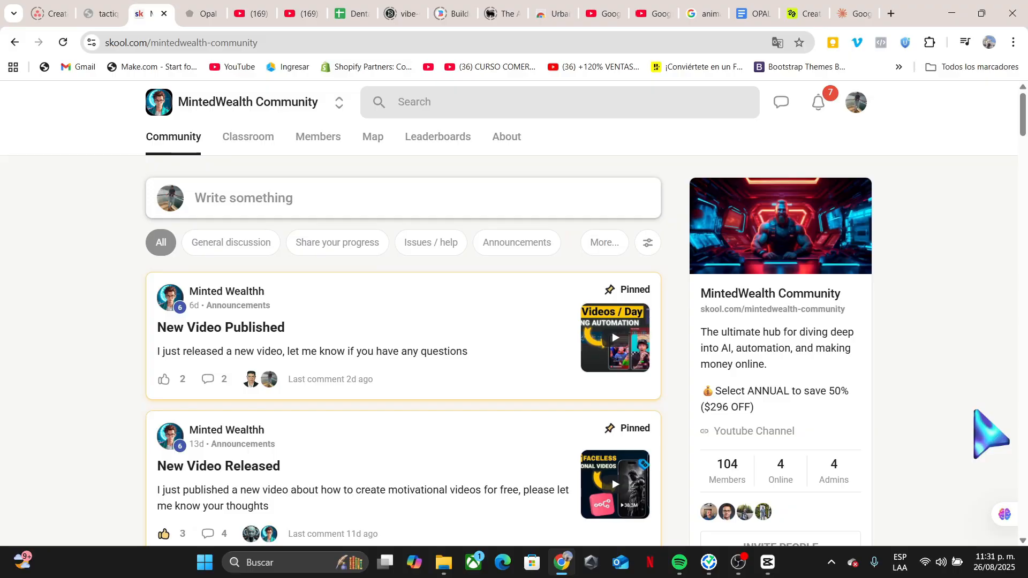
scroll(958, 409, "down", 3)
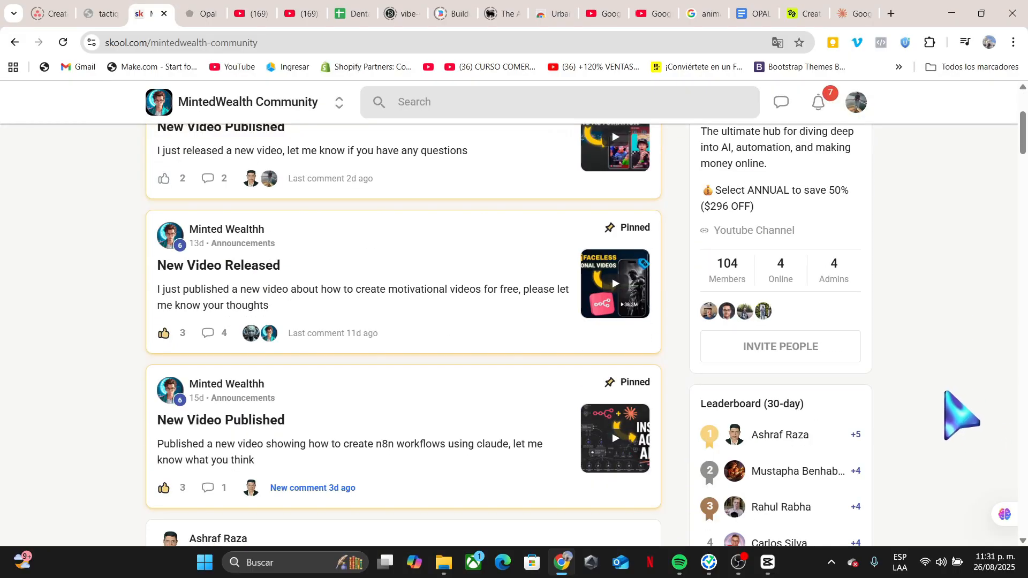
scroll(947, 401, "up", 3)
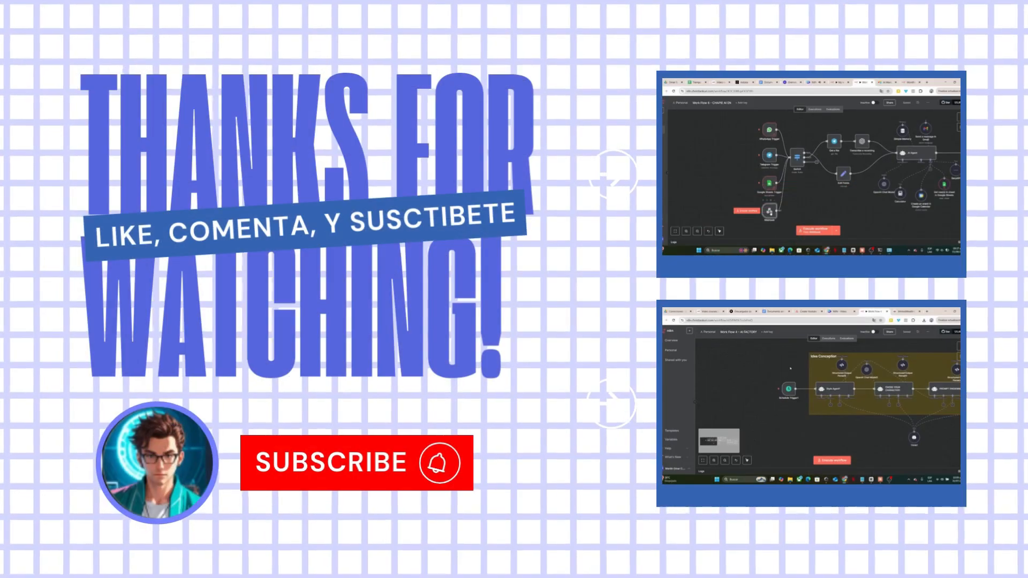